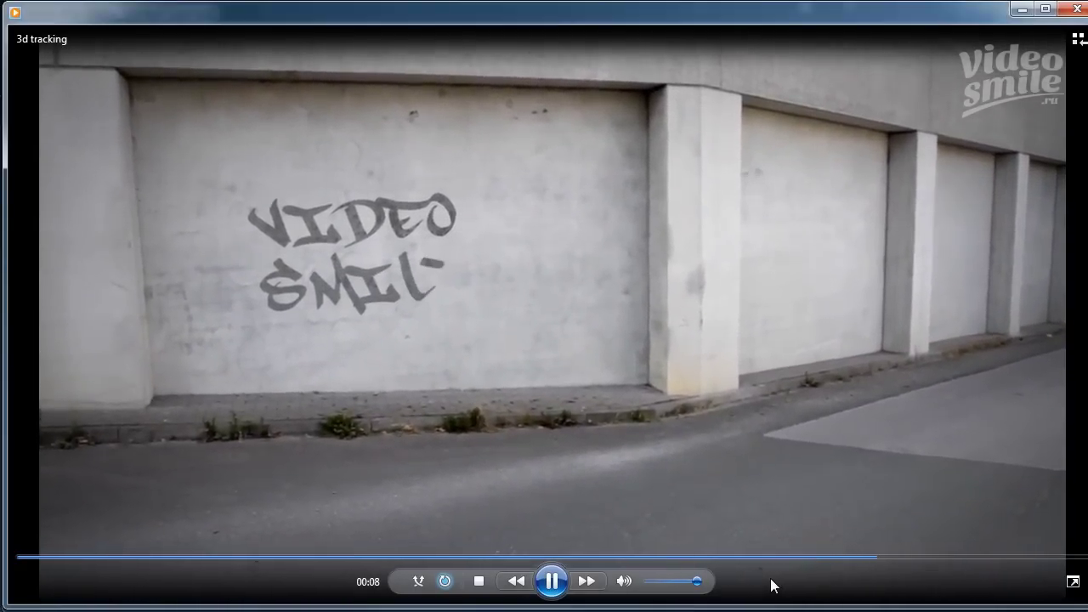
- Play and scrub the finished VIDEO SMILE wall preview, pausing at points, then minimize the player
click(551, 580)
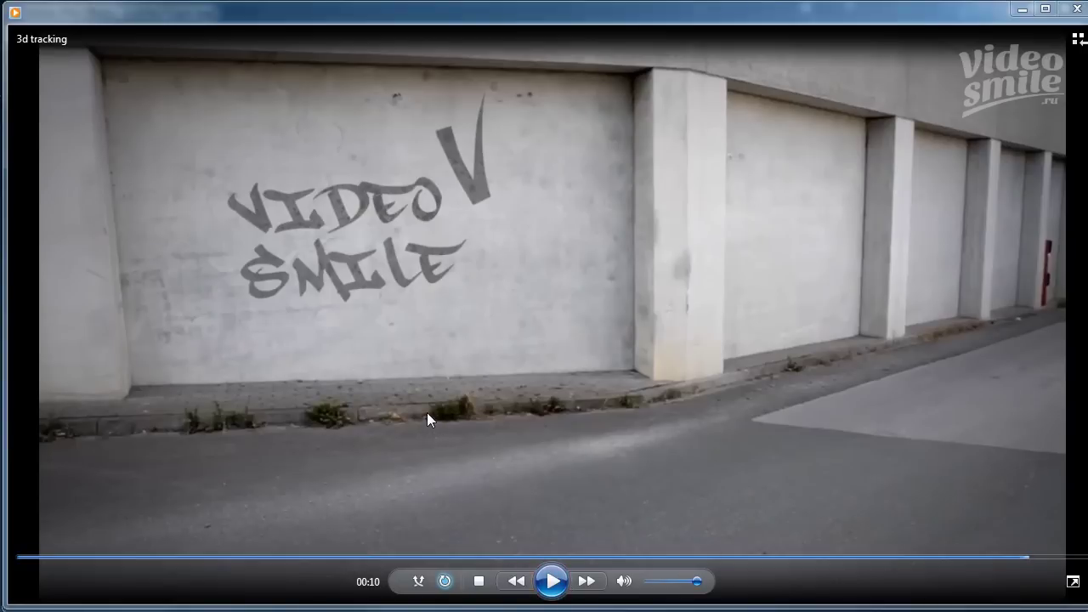
drag(447, 557, 376, 561)
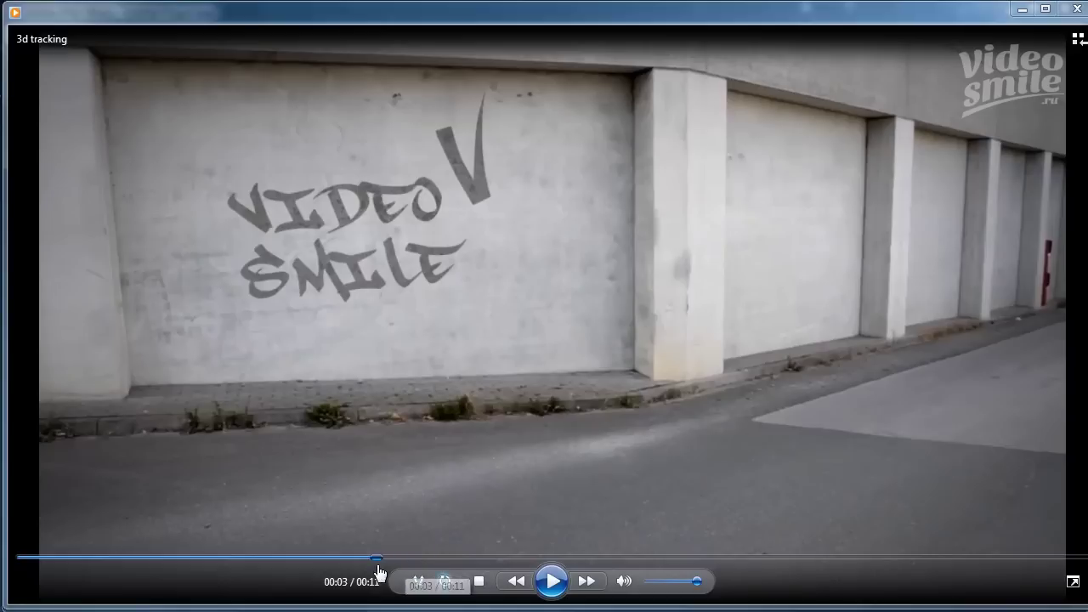
click(551, 580)
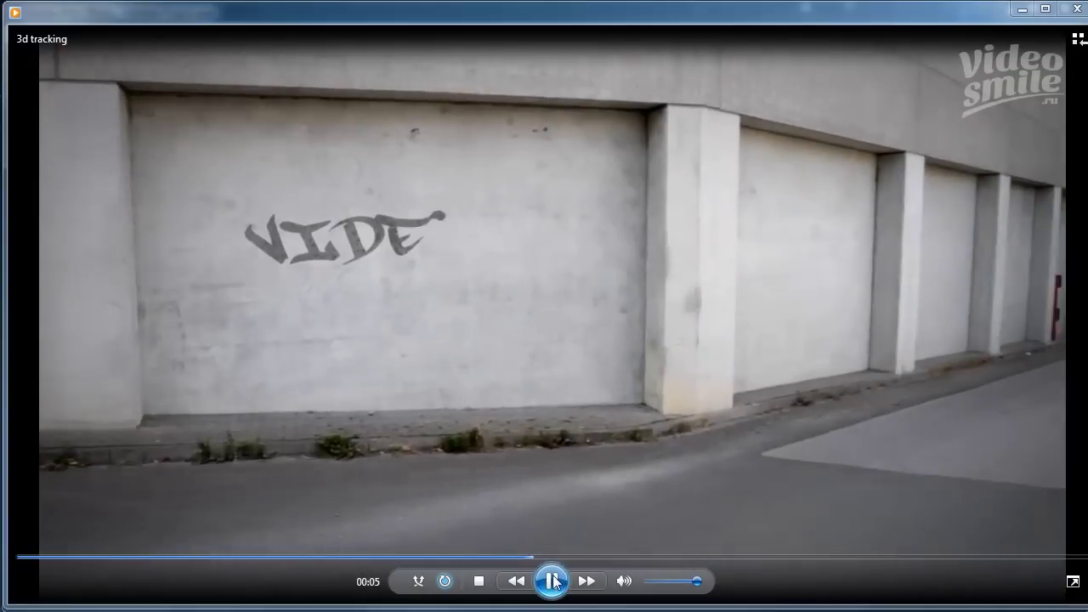
click(168, 211)
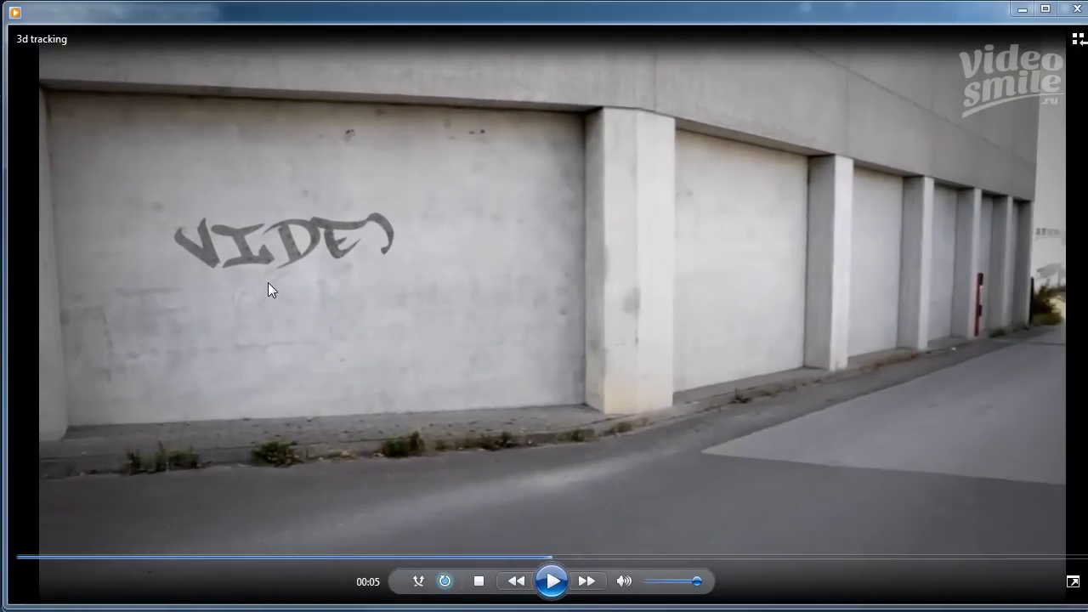
click(549, 584)
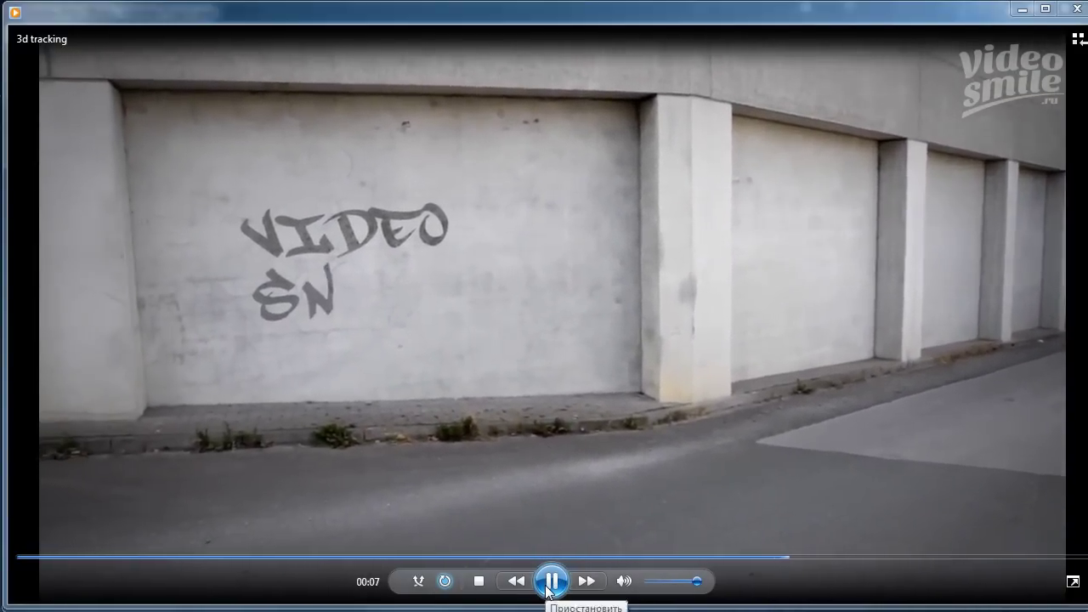
click(548, 585)
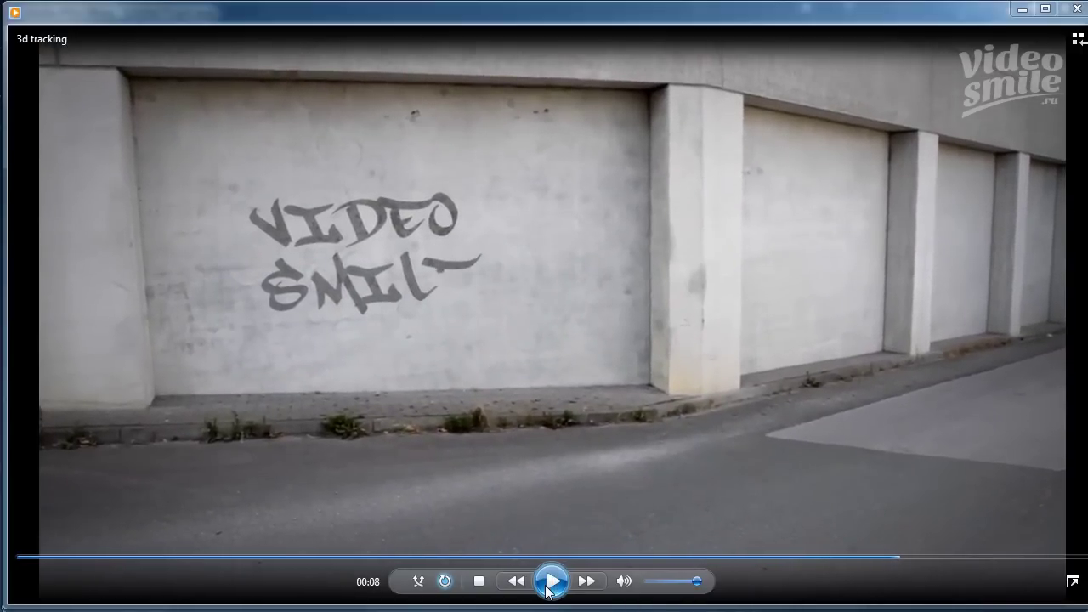
click(1023, 8)
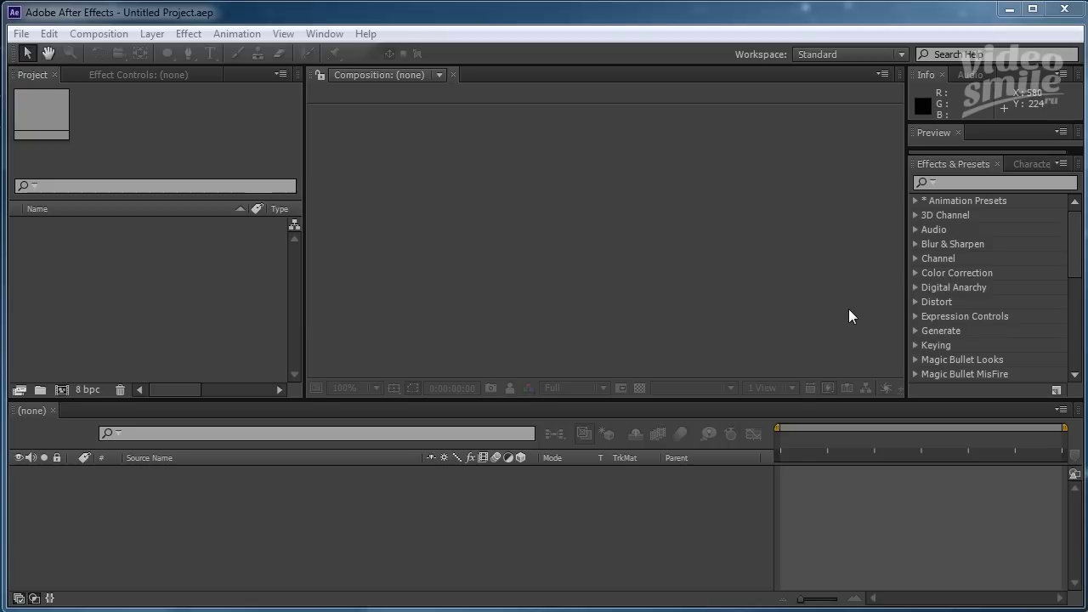
- Import Video for Tracking.mp4 and drop it on the new-composition icon to build its comp
click(125, 303)
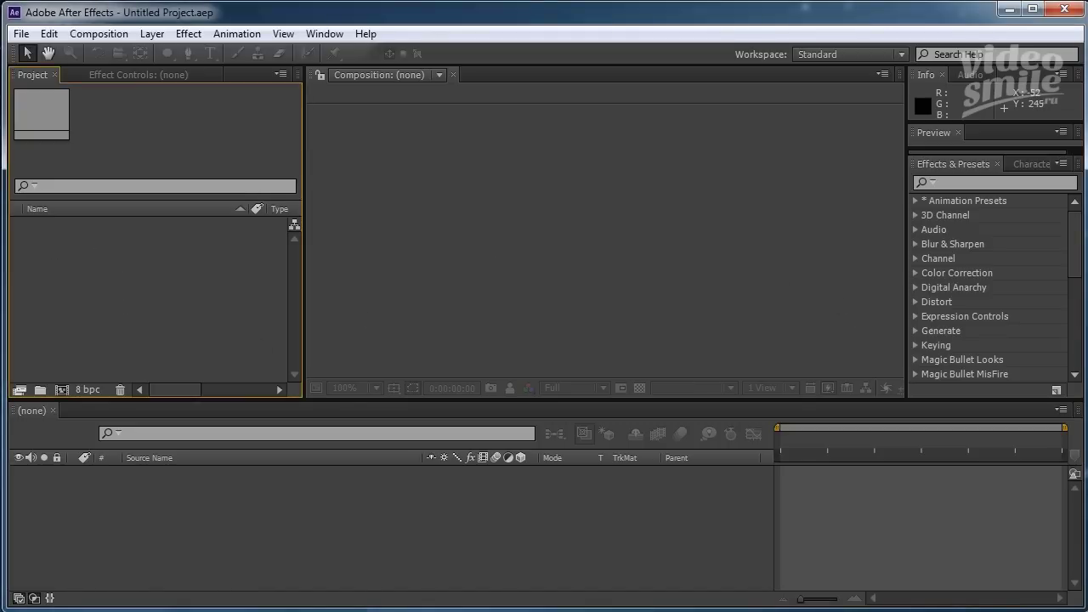
drag(128, 251, 144, 268)
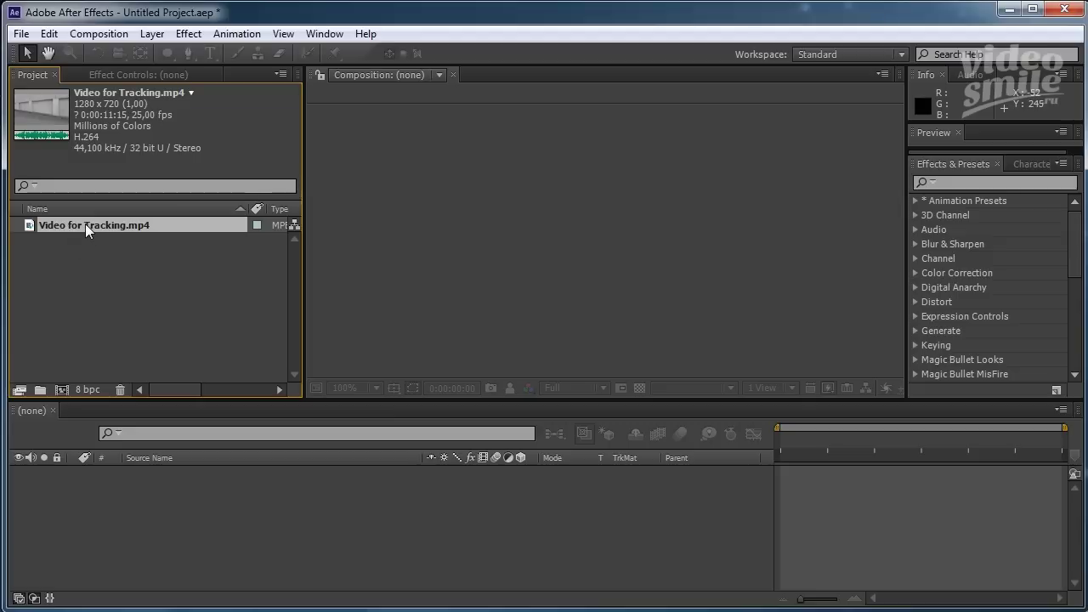
drag(85, 223, 62, 388)
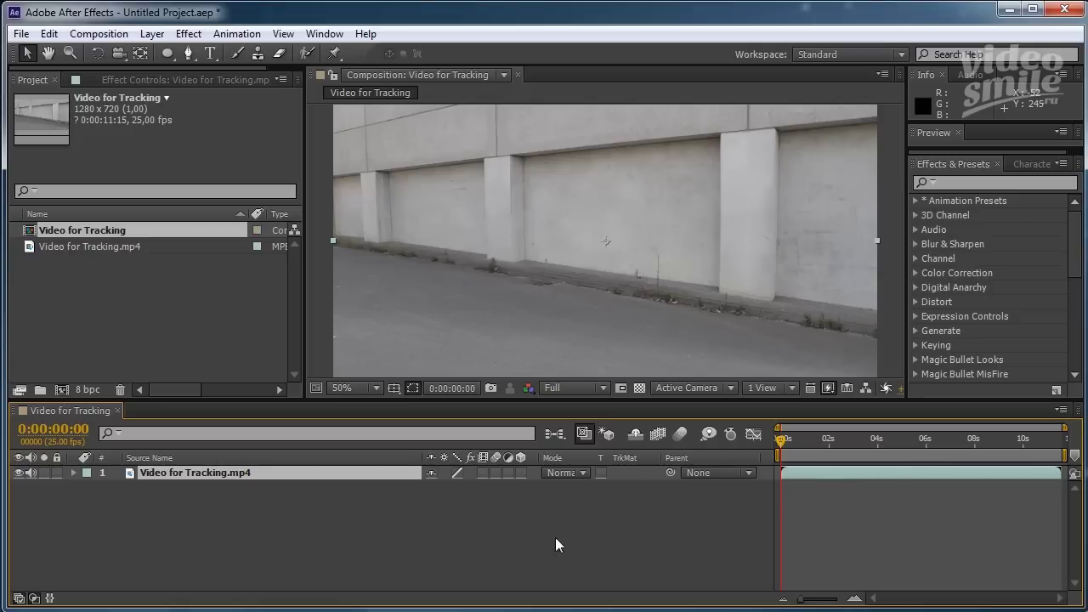
- Search Effects & Presets for '3d camera' and select 3D Camera Tracker under Perspective
drag(782, 440, 710, 542)
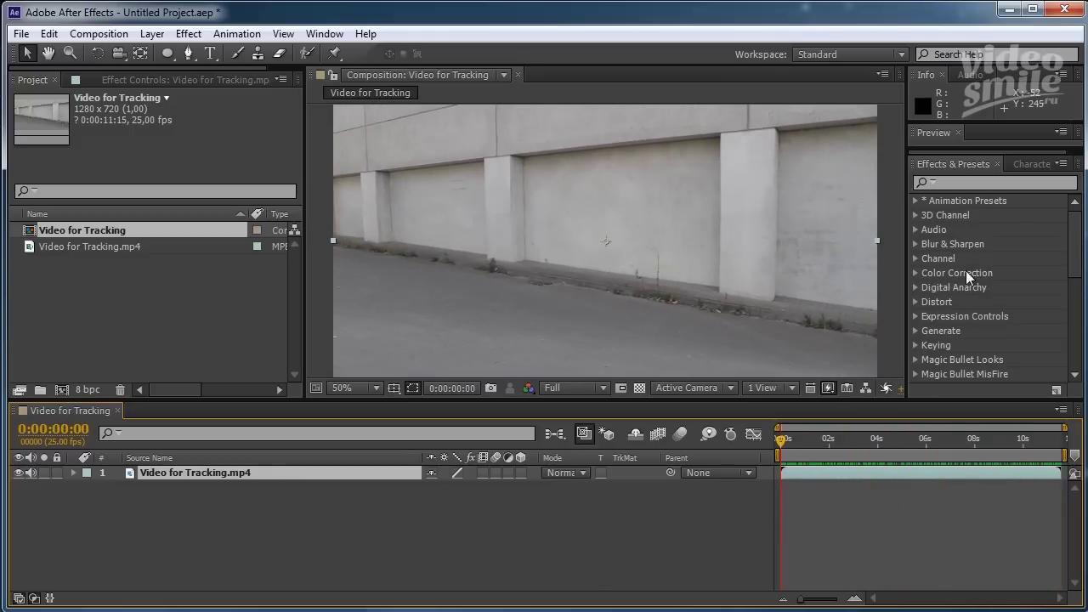
click(943, 183)
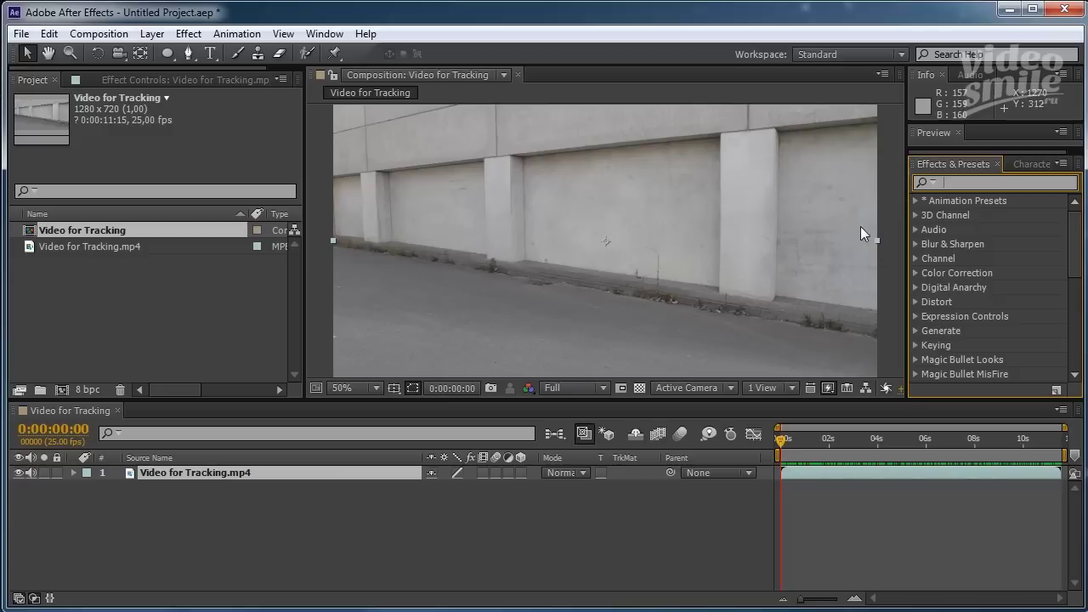
text(3d camer)
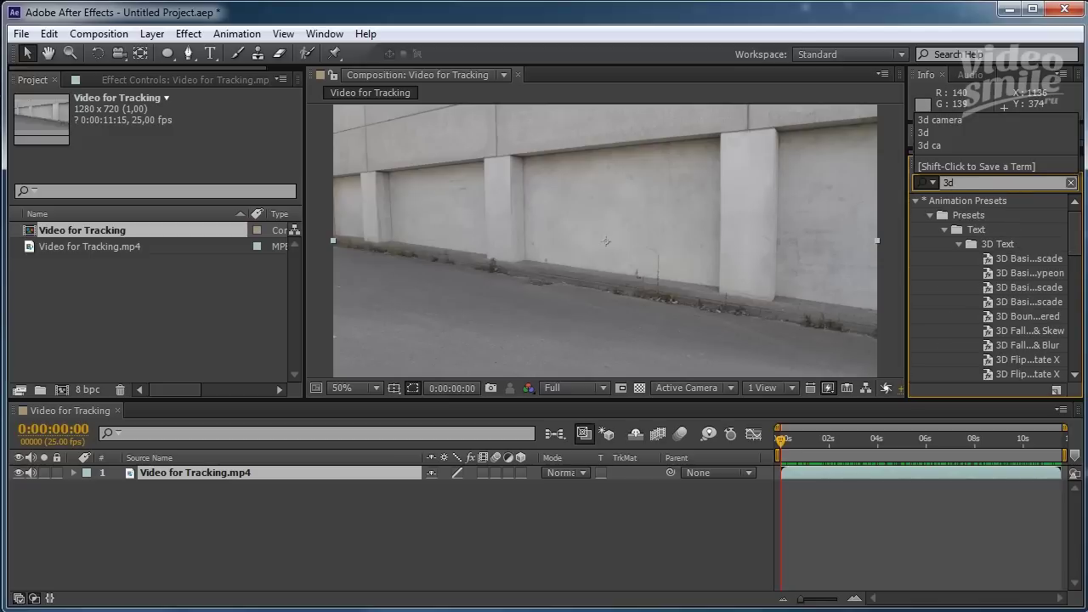
text(a)
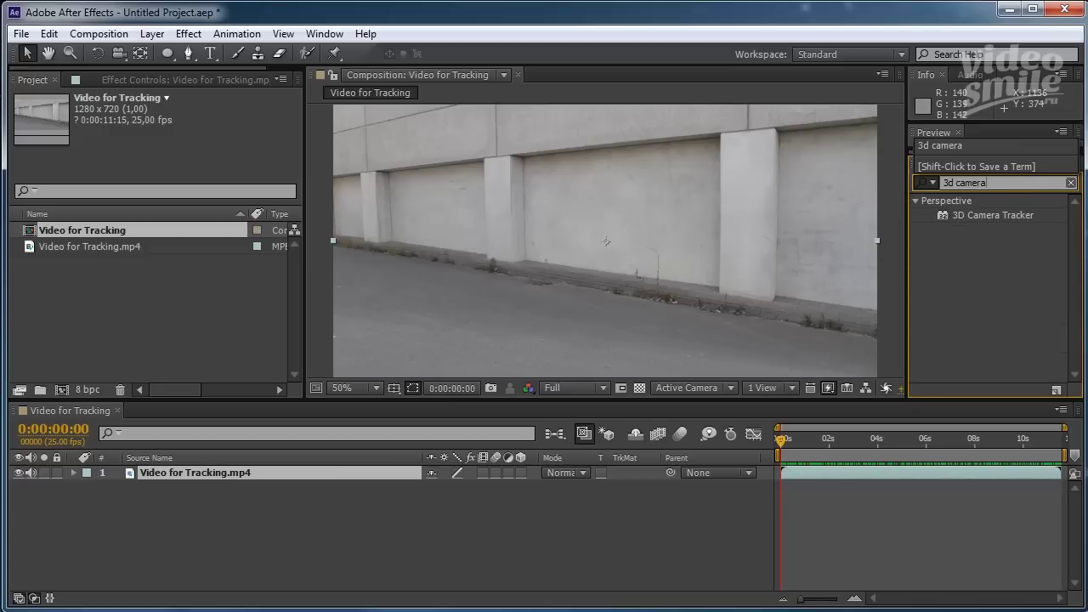
click(981, 215)
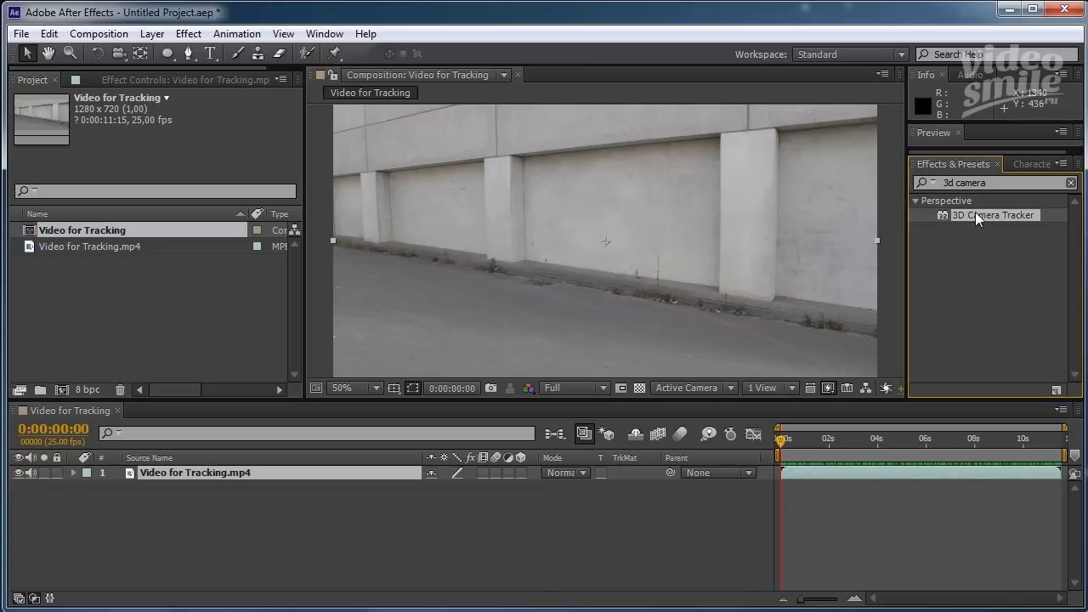
- Apply 3D Camera Tracker to the Video for Tracking.mp4 layer and let the analysis solve
drag(971, 264, 198, 471)
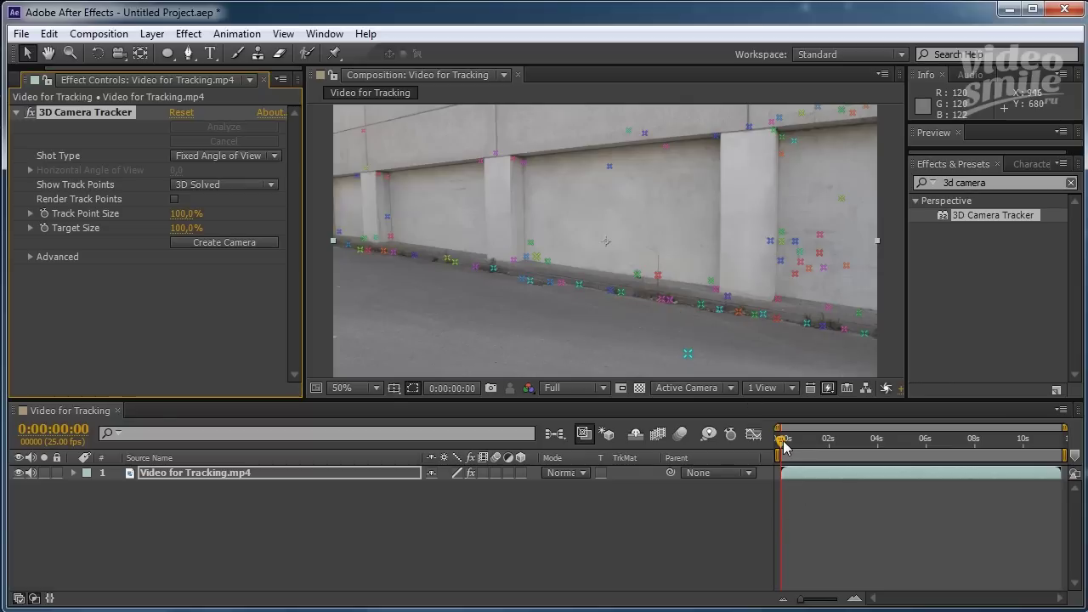
- Scrub the tracked footage to 0:00:04:21, where the blank wall between the pillars faces the camera
drag(782, 446, 898, 460)
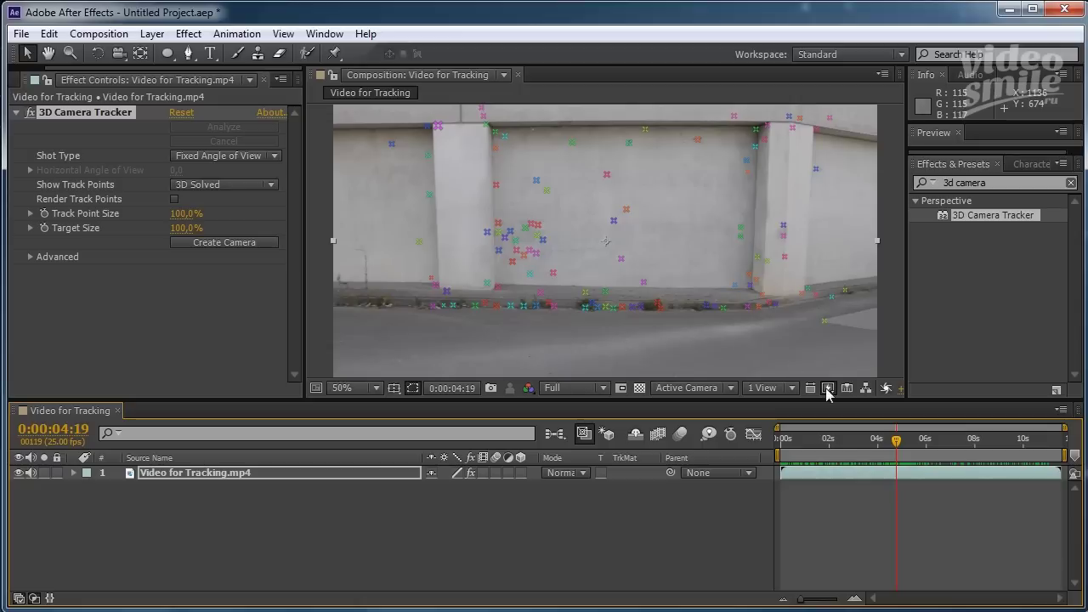
mouse_move(897, 442)
mouse_down()
mouse_move(850, 443)
mouse_move(902, 443)
mouse_up()
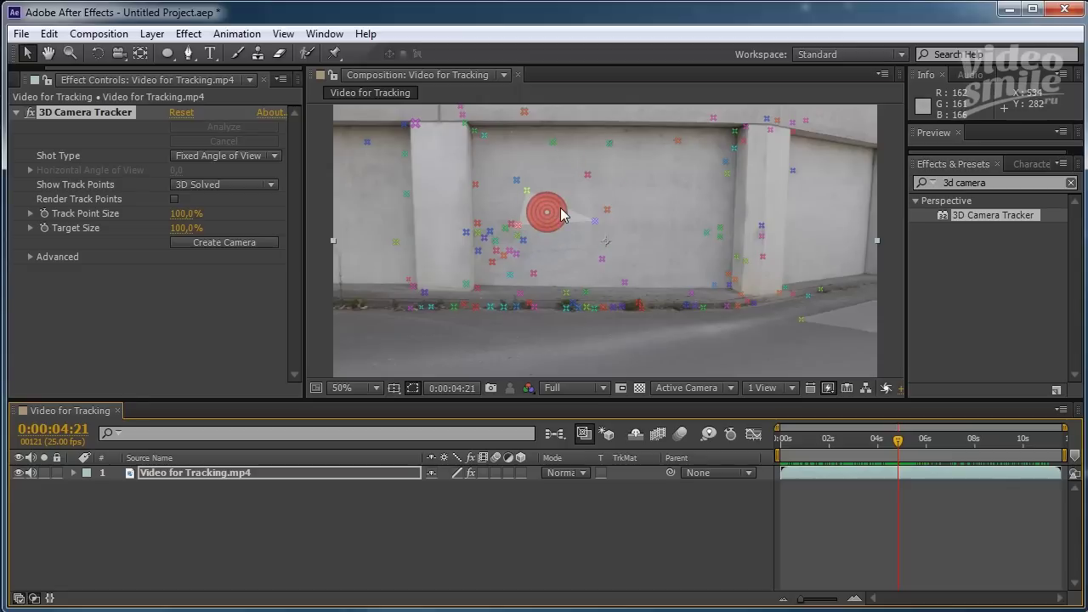
- Select the wall track points with clicks and an Alt lasso, then center the red target on the wall
click(561, 214)
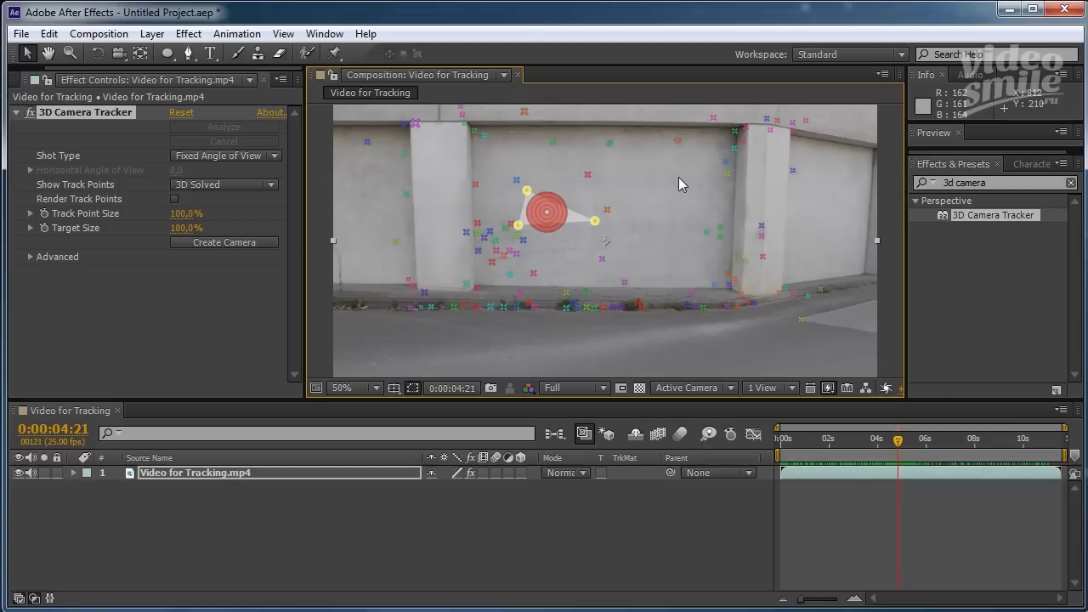
mouse_move(681, 177)
mouse_down()
mouse_move(689, 229)
mouse_move(666, 260)
mouse_move(605, 274)
mouse_move(517, 272)
mouse_move(493, 224)
mouse_move(501, 178)
mouse_move(553, 144)
mouse_move(698, 146)
mouse_move(724, 213)
mouse_move(719, 246)
mouse_move(683, 230)
mouse_move(686, 242)
mouse_up()
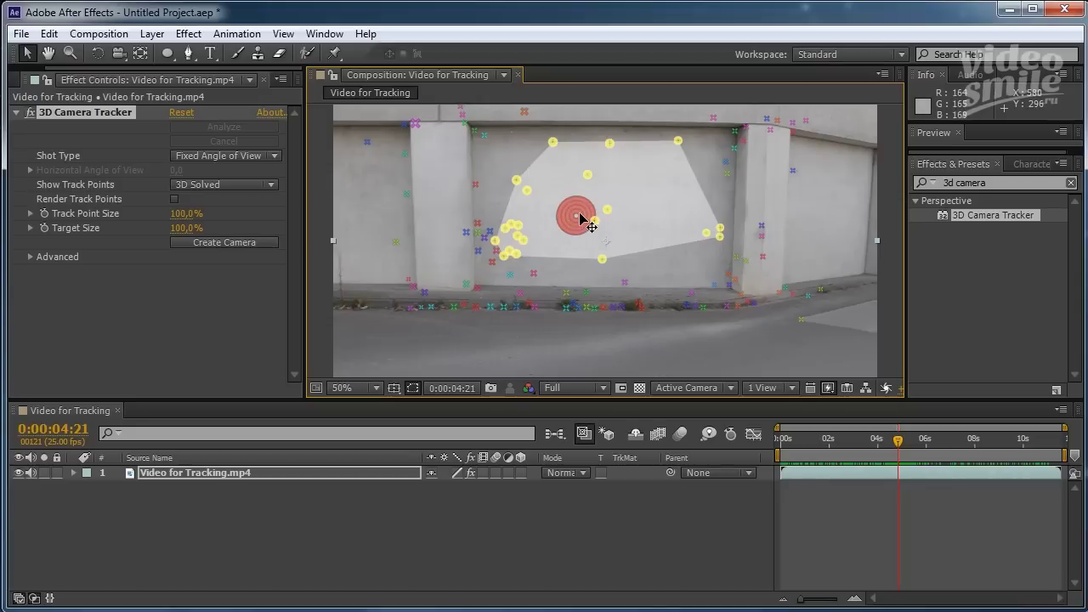
mouse_move(577, 216)
mouse_down()
mouse_move(552, 223)
mouse_move(493, 161)
mouse_move(556, 146)
mouse_move(688, 156)
mouse_move(724, 170)
mouse_move(731, 253)
mouse_move(664, 284)
mouse_move(628, 218)
mouse_move(674, 216)
mouse_move(672, 236)
mouse_move(642, 219)
mouse_move(502, 207)
mouse_move(532, 158)
mouse_move(710, 164)
mouse_move(734, 223)
mouse_move(631, 272)
mouse_move(518, 256)
mouse_move(531, 183)
mouse_move(656, 174)
mouse_move(731, 214)
mouse_move(629, 239)
mouse_move(559, 214)
mouse_up()
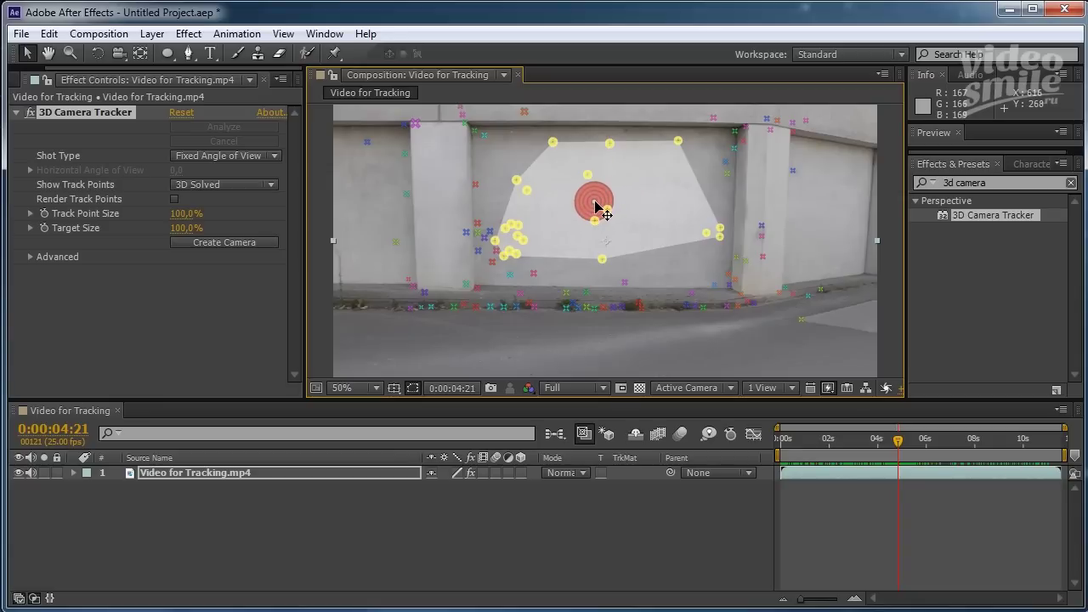
- Create a Track Null 1 and 3D Tracker Camera from the wall target, then select Track Null 1
right_click(595, 202)
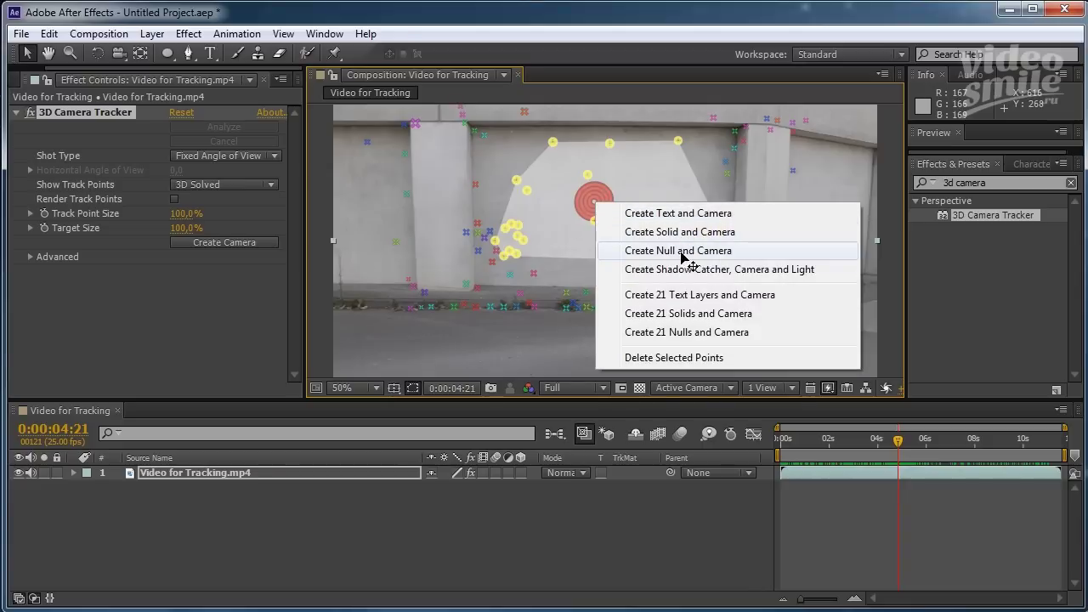
click(737, 253)
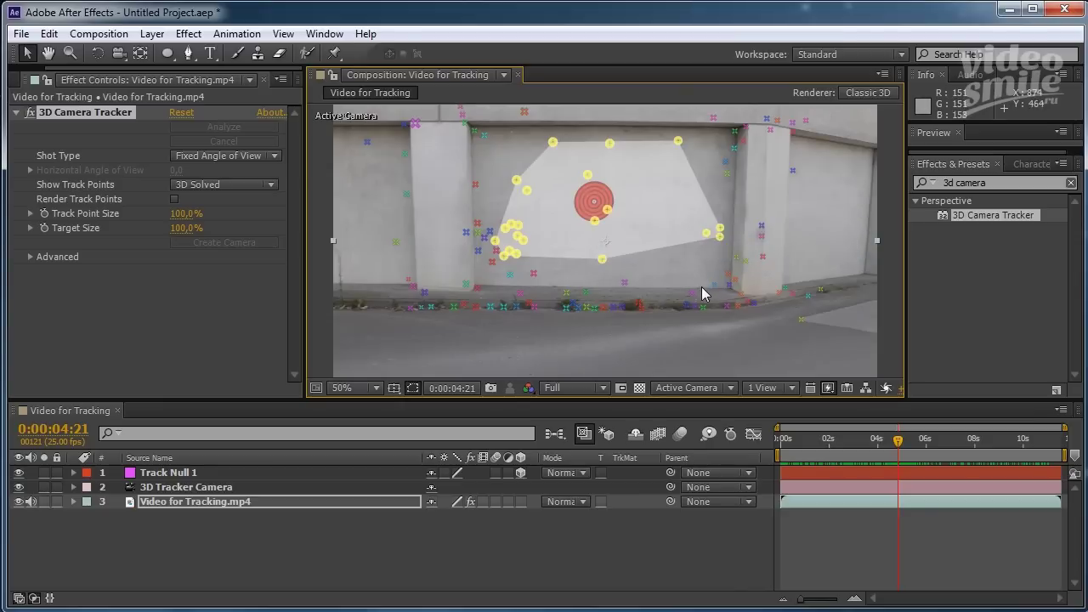
click(171, 474)
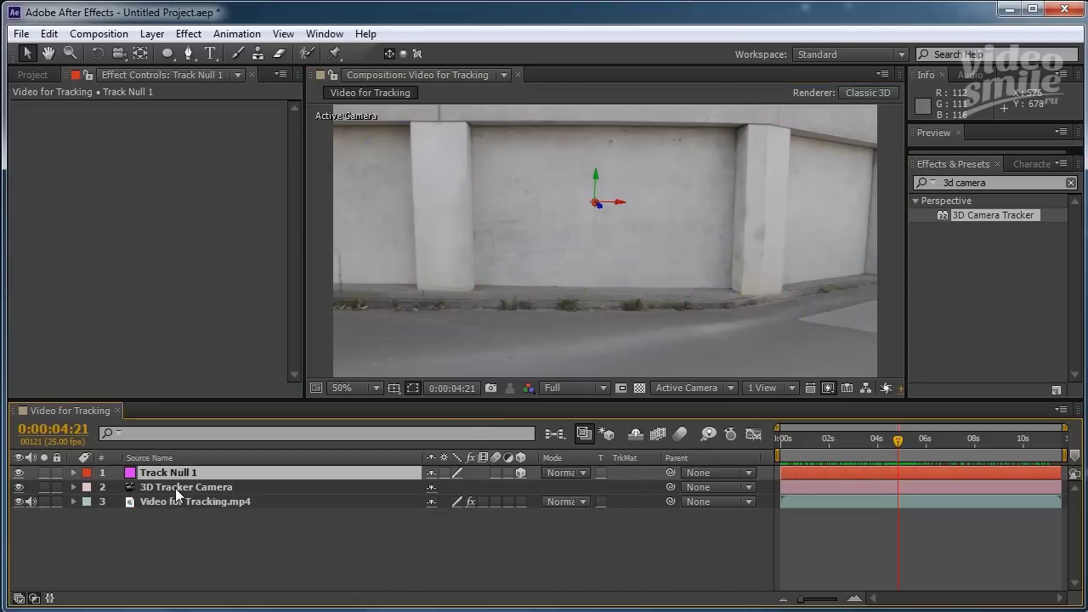
click(175, 488)
click(163, 471)
mouse_move(895, 442)
mouse_down()
mouse_move(828, 446)
mouse_move(902, 449)
mouse_up()
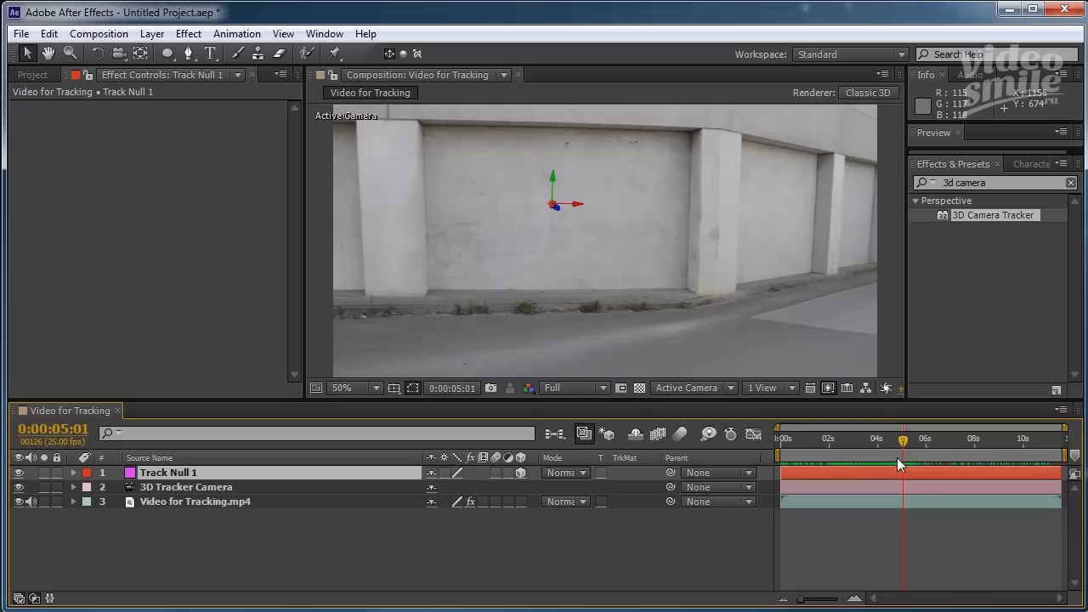
mouse_move(901, 441)
mouse_down()
mouse_move(1059, 444)
mouse_move(883, 450)
mouse_move(894, 447)
mouse_up()
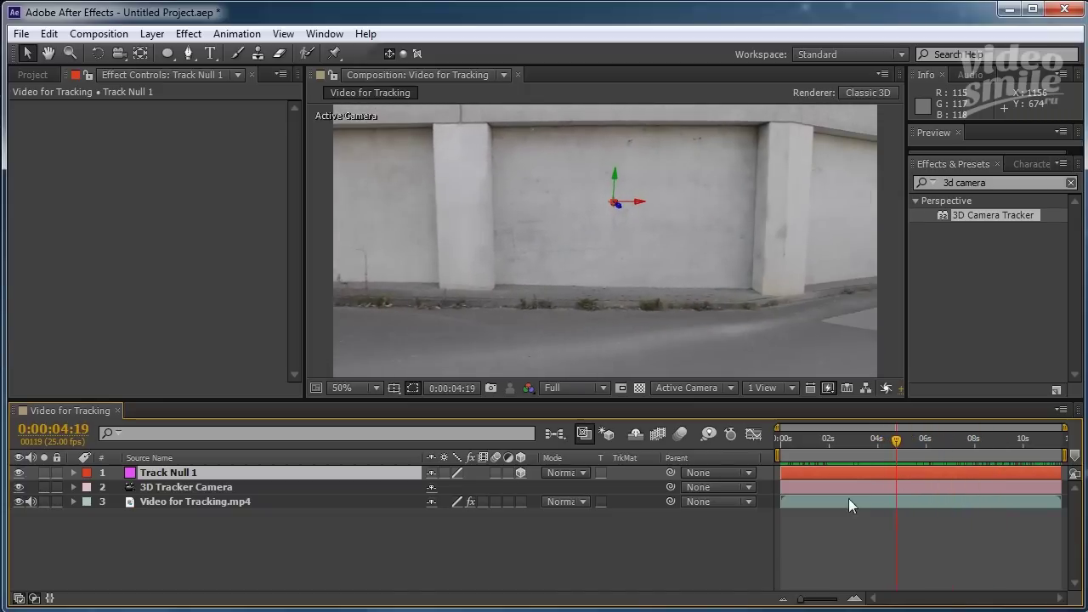
click(170, 486)
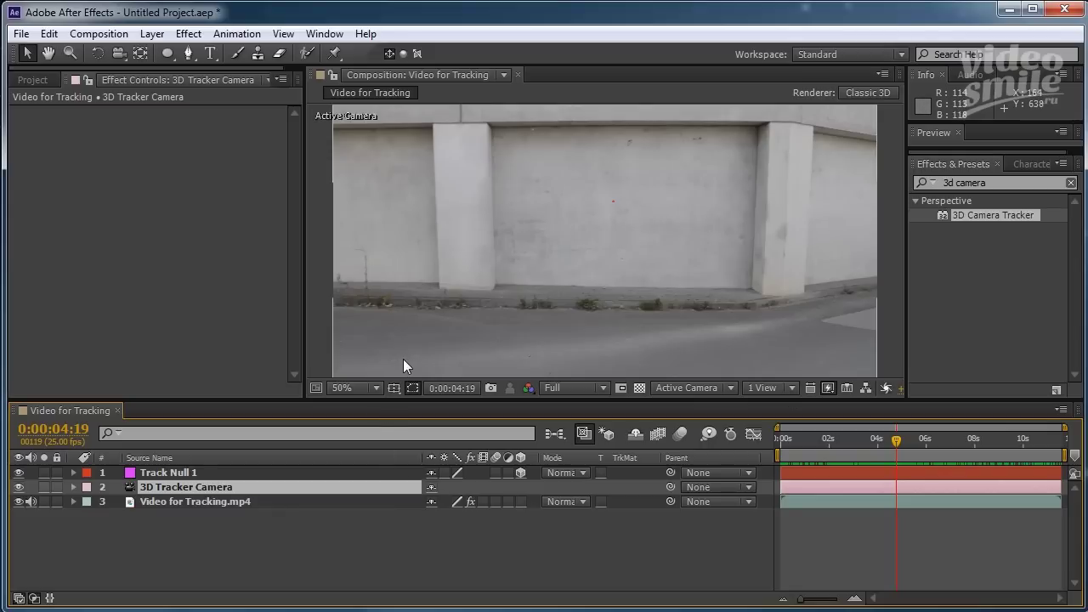
- Import the 600 x 300 Графика.mov clip into the Project panel
click(21, 81)
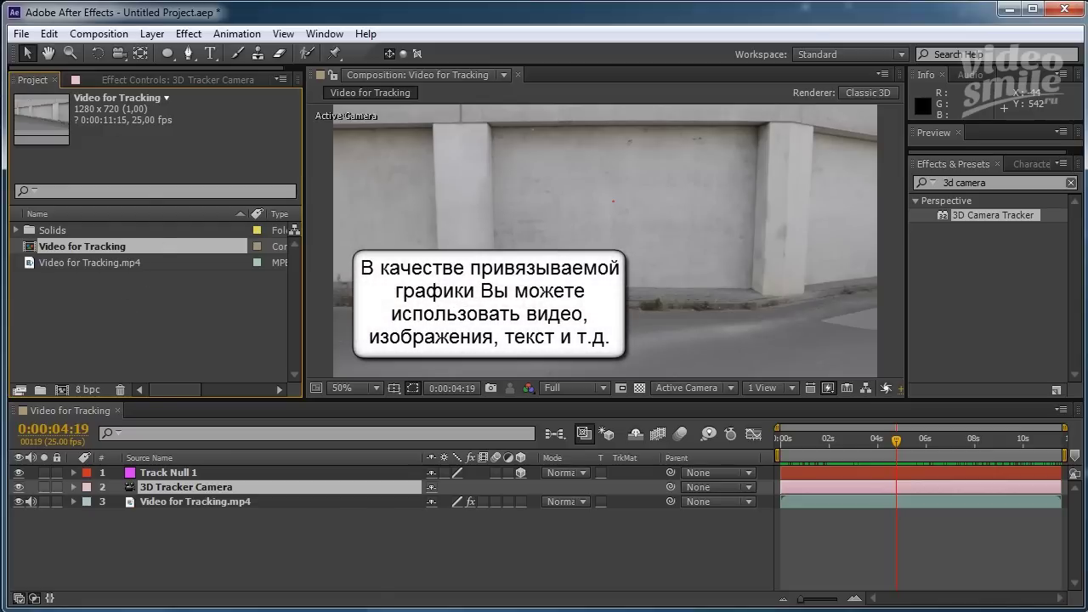
drag(12, 316, 110, 321)
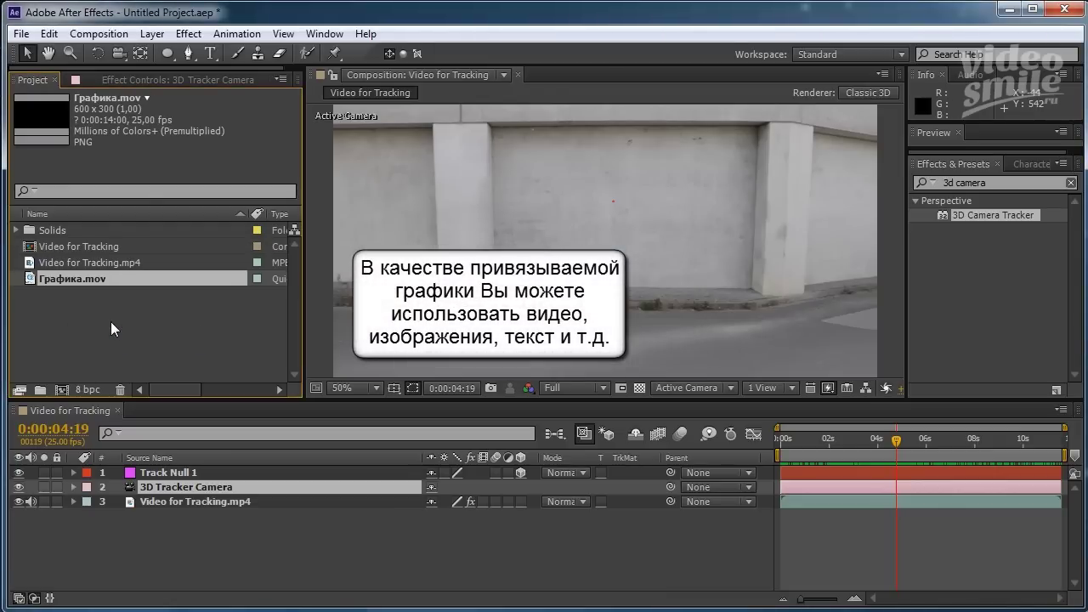
- Open Графика.mov in the Footage viewer and scrub through the VIDEO SMILE title animation
double_click(53, 280)
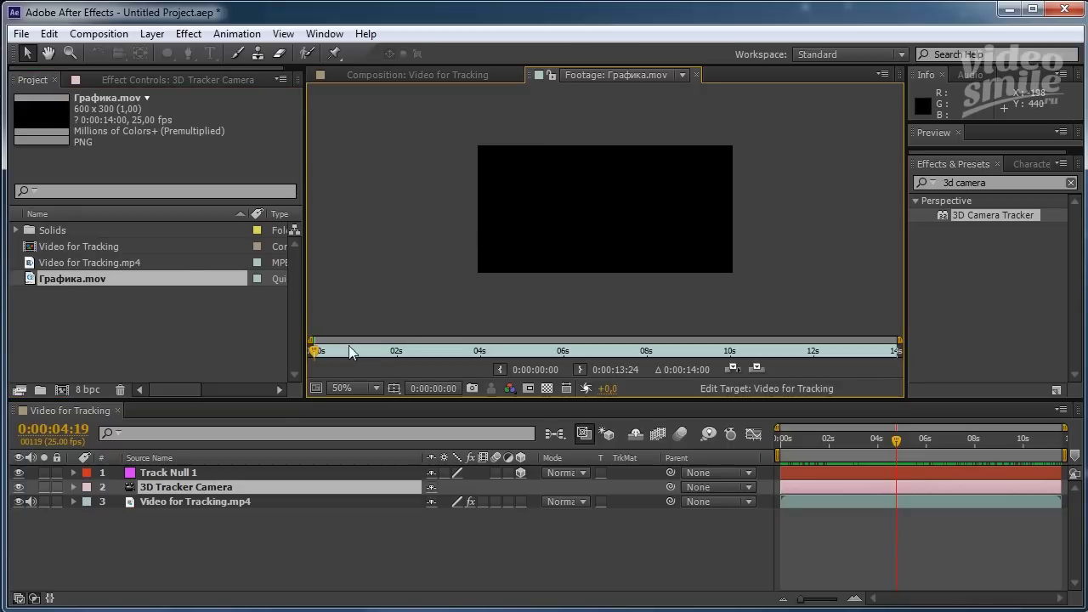
click(316, 352)
drag(315, 354, 677, 354)
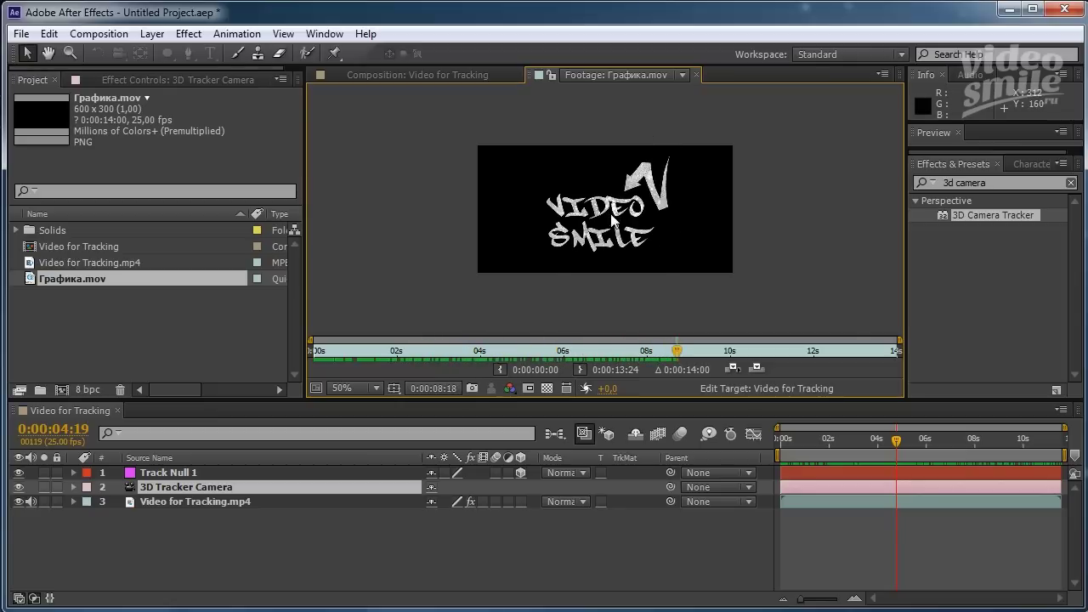
scroll(625, 220, up, 2)
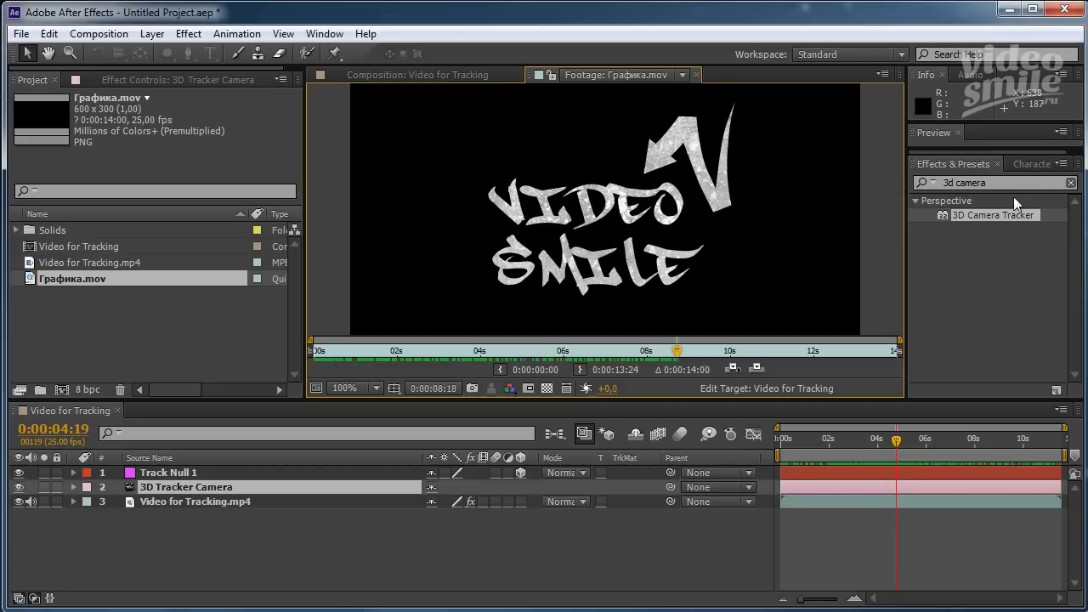
- Check the graffiti's font in the Character panel, then rewind the graphic to watch it un-draw
click(1031, 163)
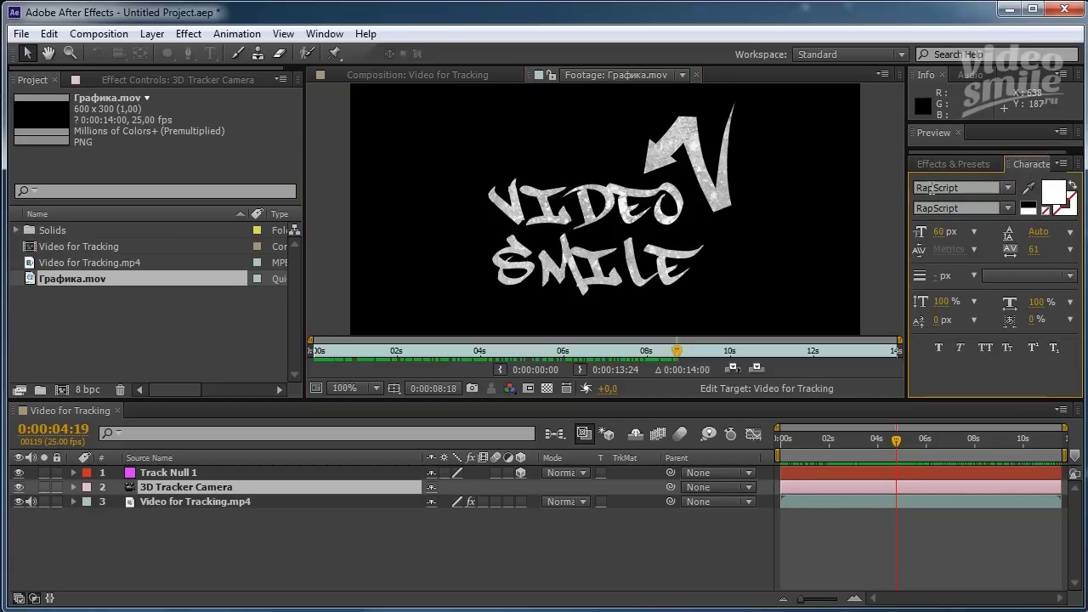
click(959, 163)
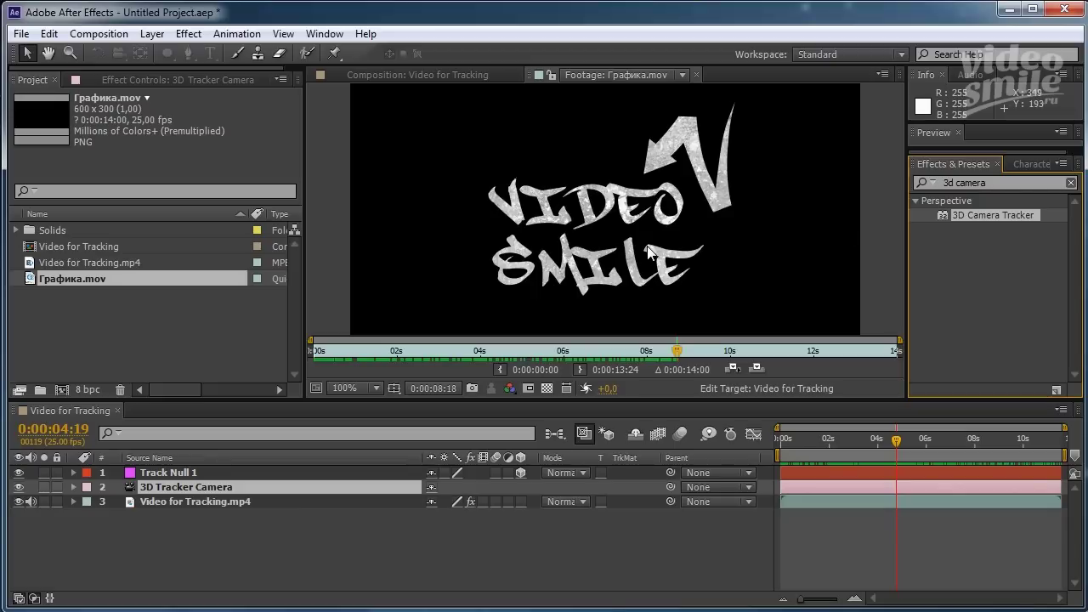
click(676, 351)
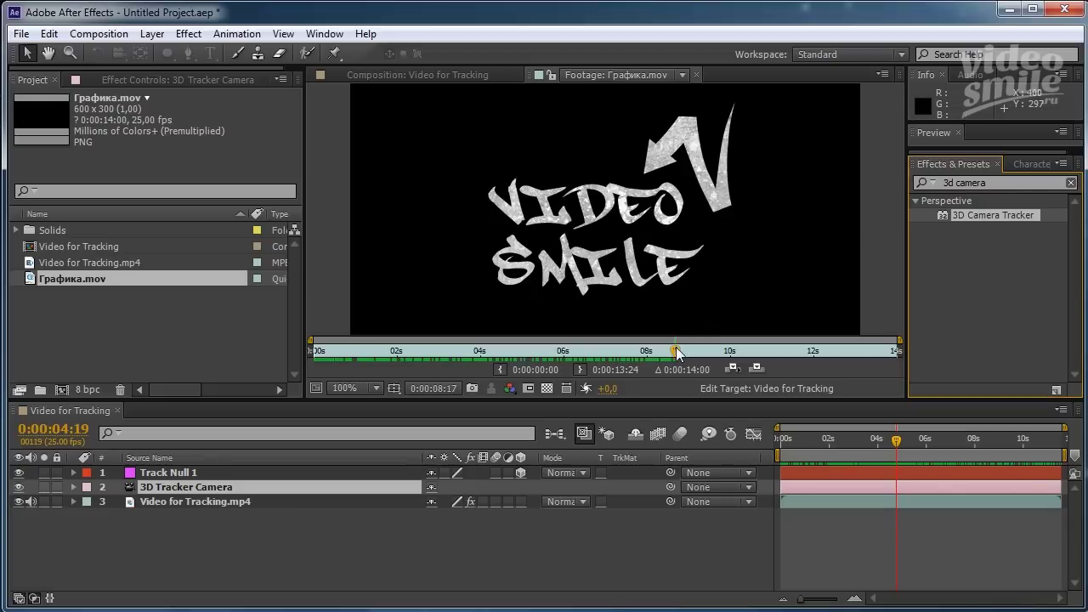
mouse_move(677, 351)
mouse_down()
mouse_move(539, 351)
mouse_move(624, 350)
mouse_up()
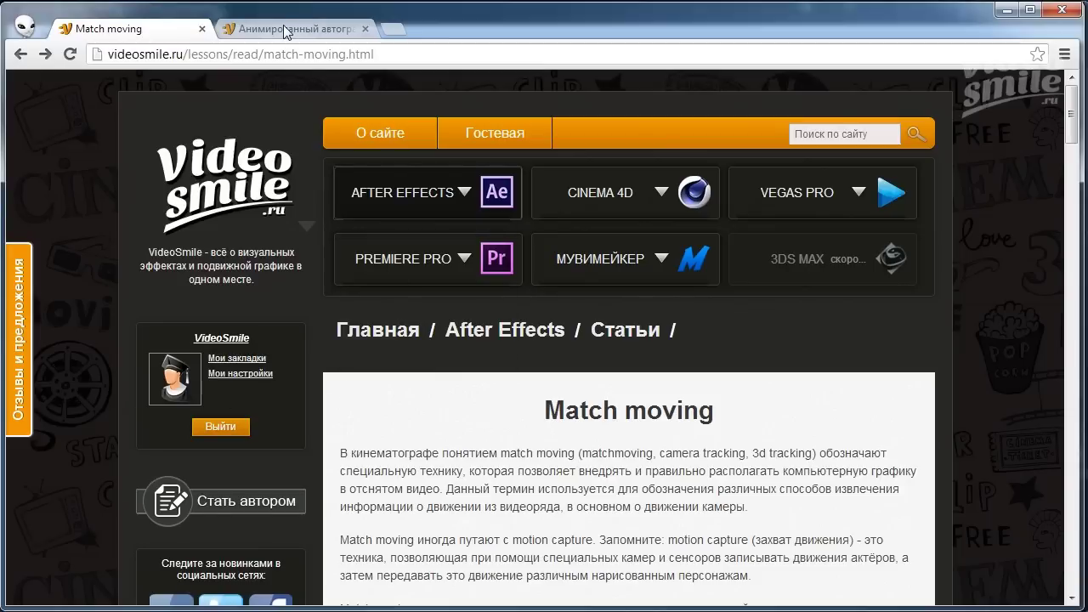
click(284, 32)
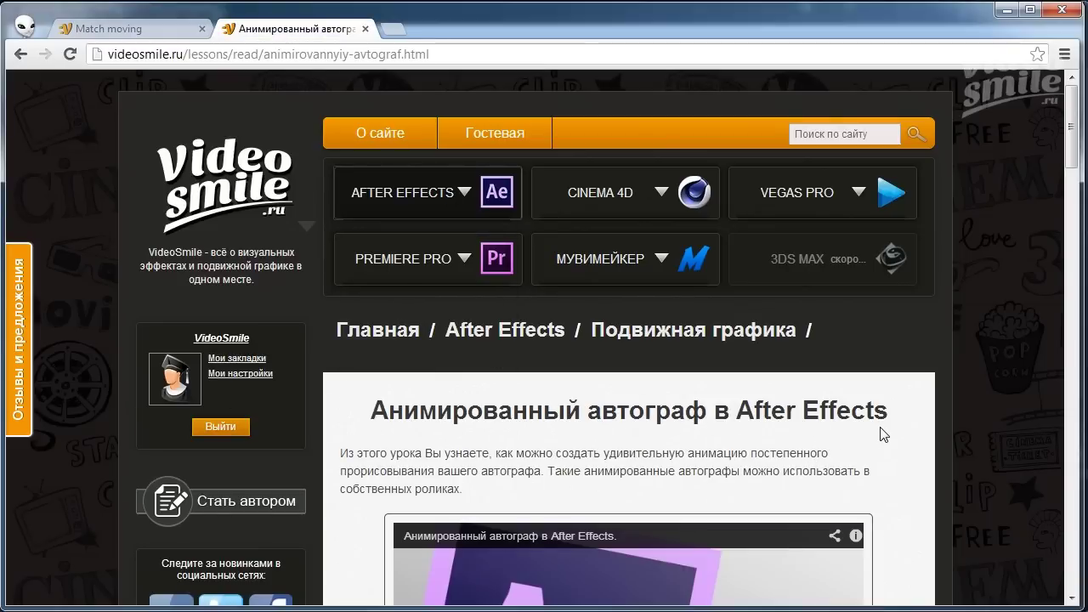
click(123, 28)
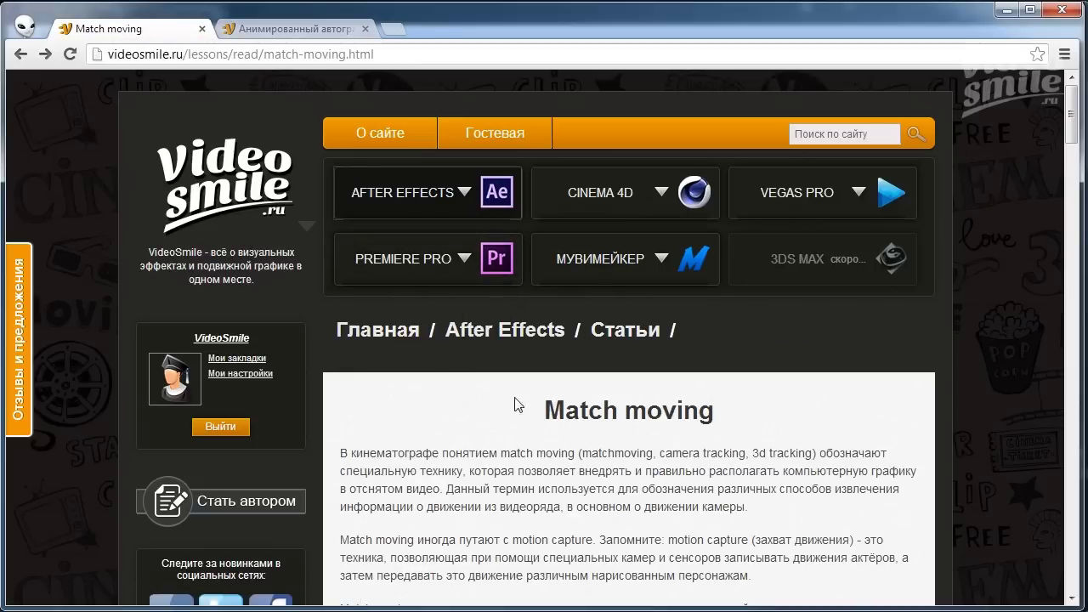
scroll(605, 386, down, 2)
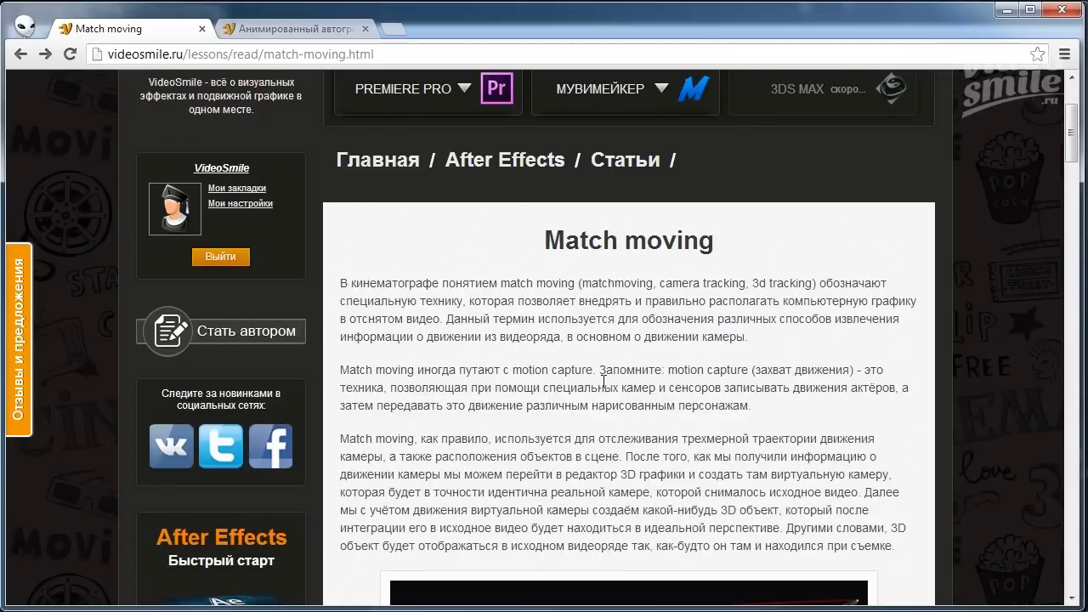
scroll(650, 336, down, 2)
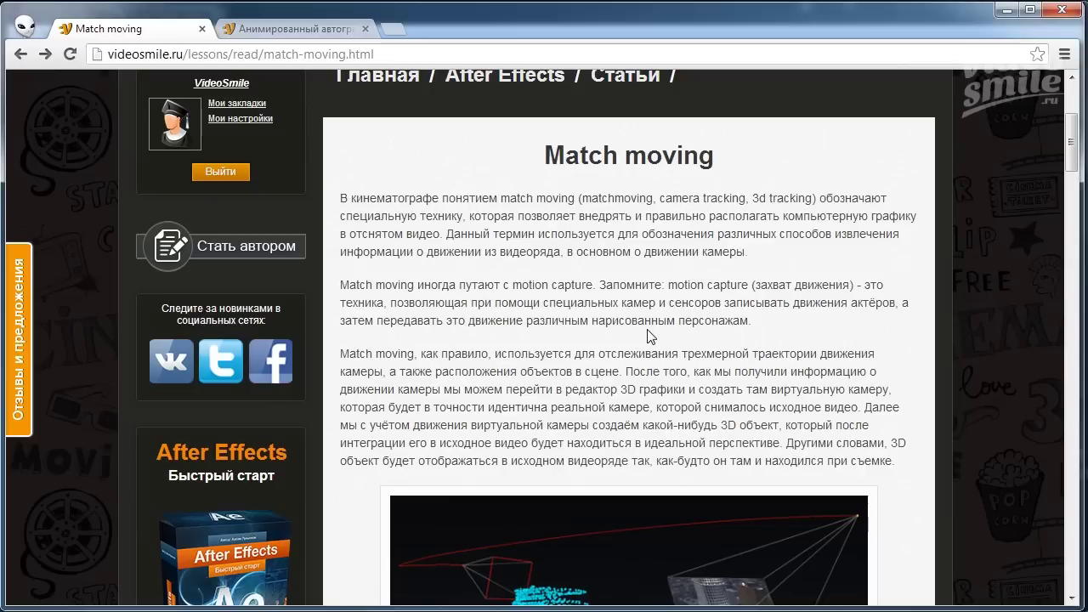
scroll(646, 340, up, 1)
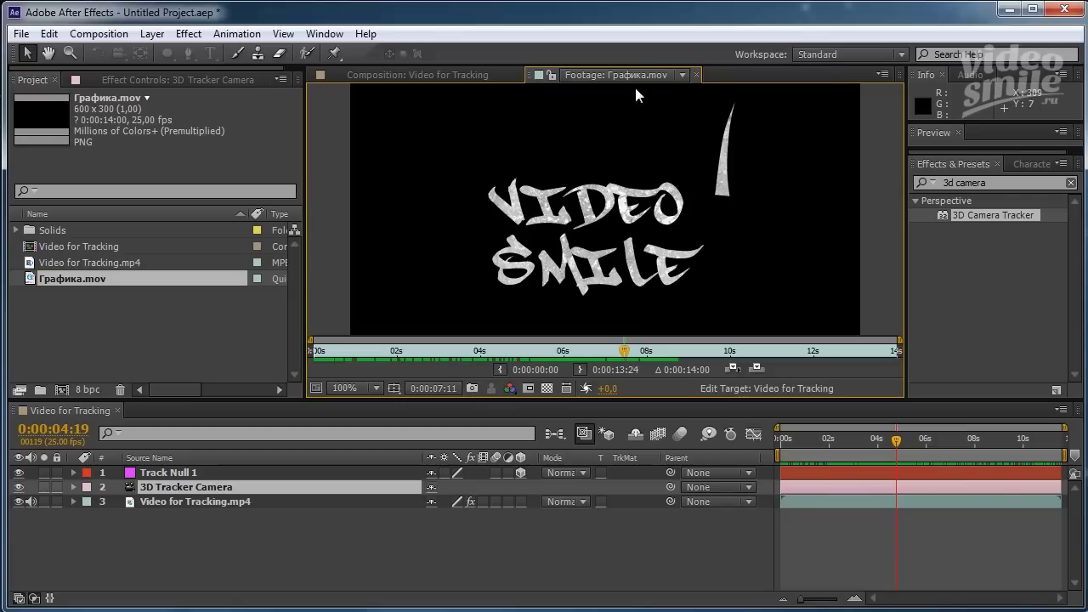
- Place Графика.mov above Track Null 1 in the Video for Tracking comp and switch it to 3D
click(697, 75)
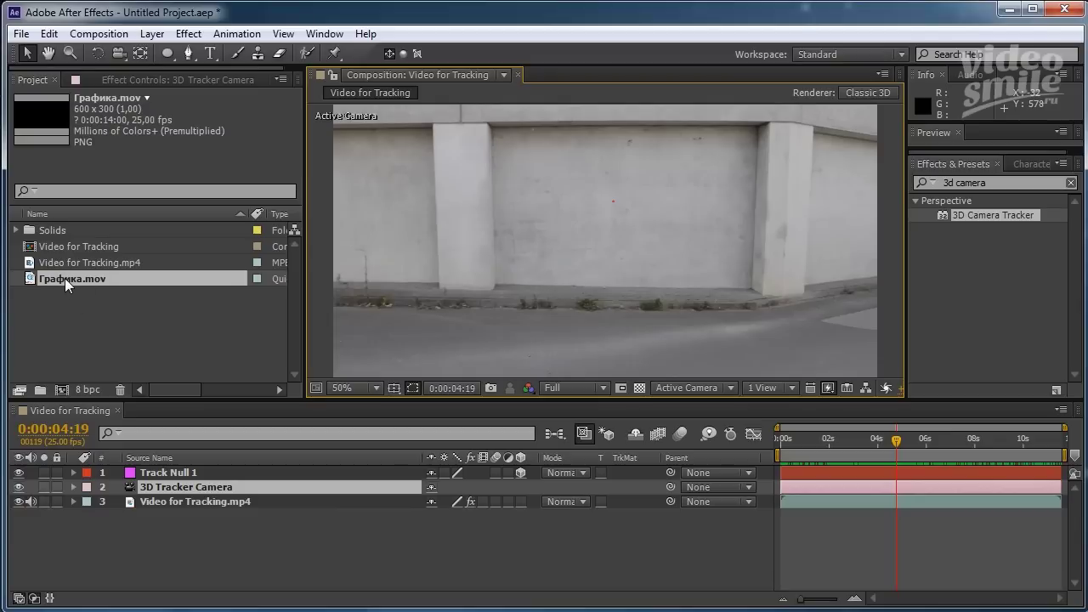
drag(64, 278, 169, 468)
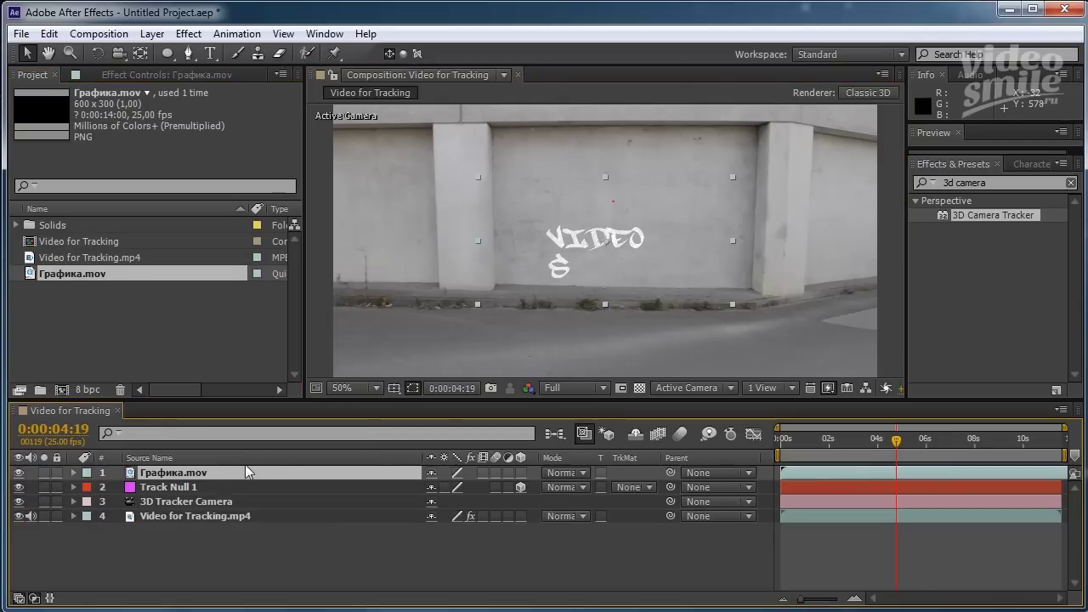
click(520, 472)
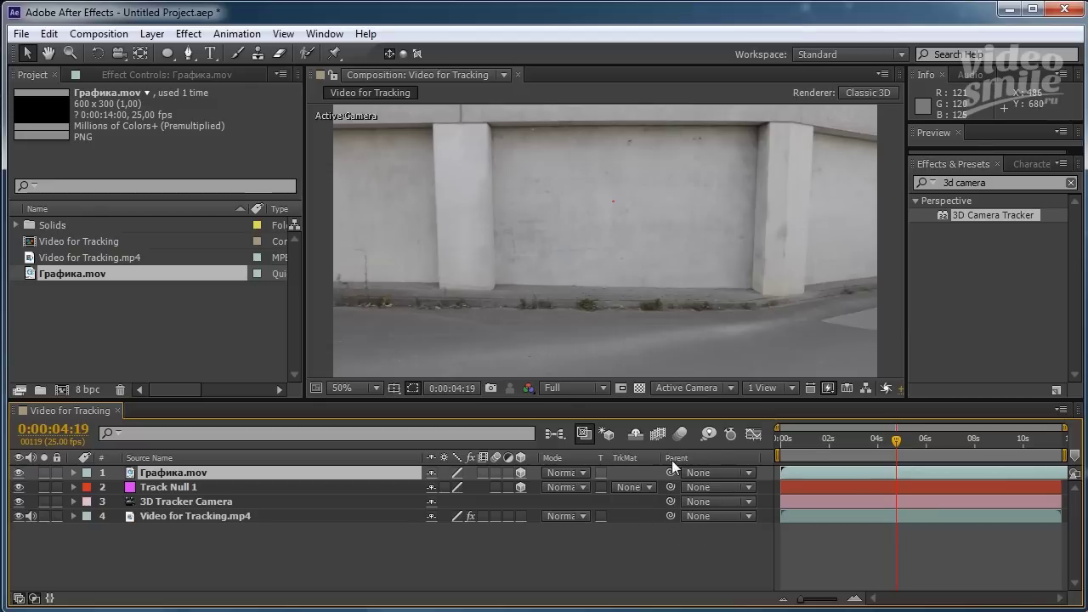
drag(539, 400, 544, 136)
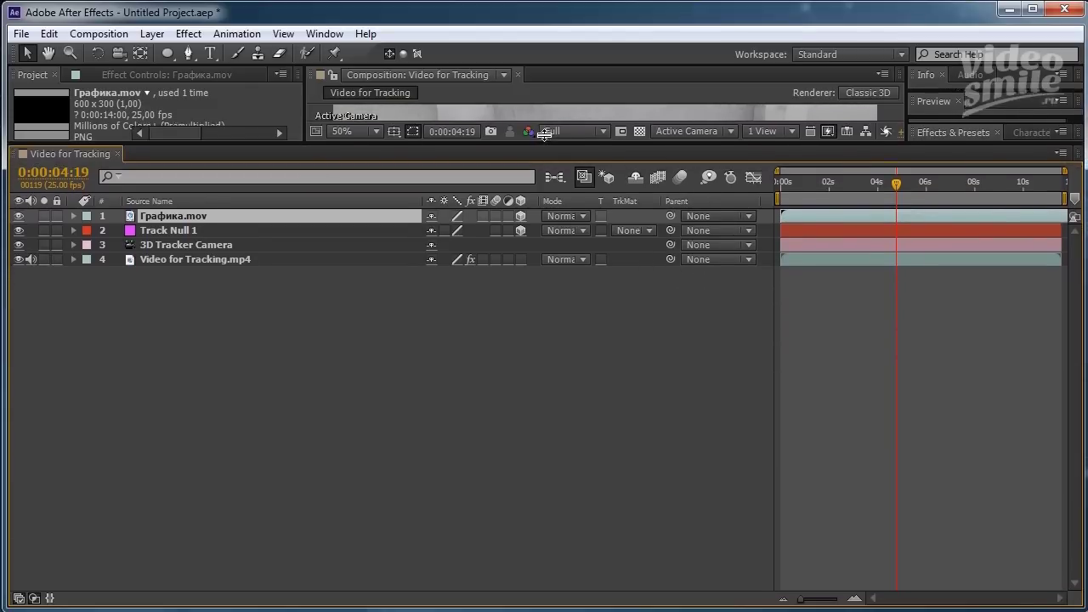
right_click(649, 197)
mouse_move(688, 263)
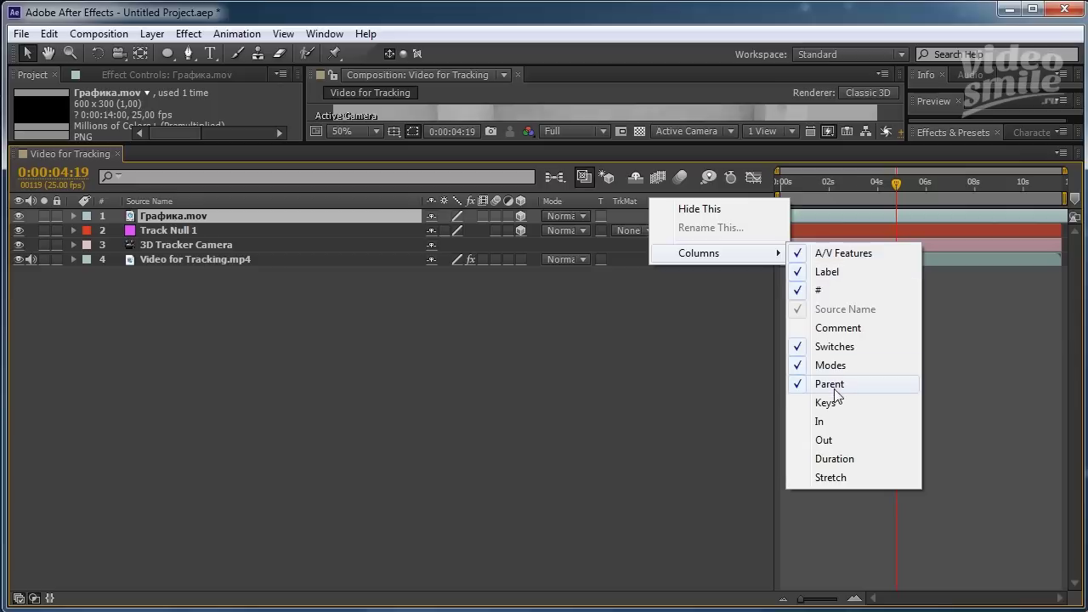
click(625, 342)
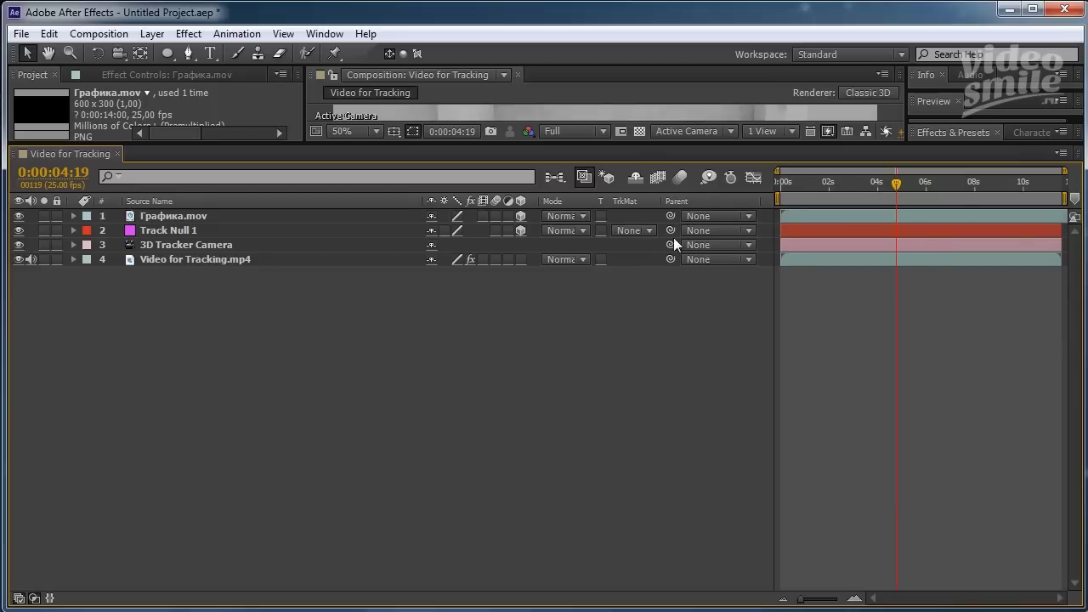
drag(626, 143, 618, 425)
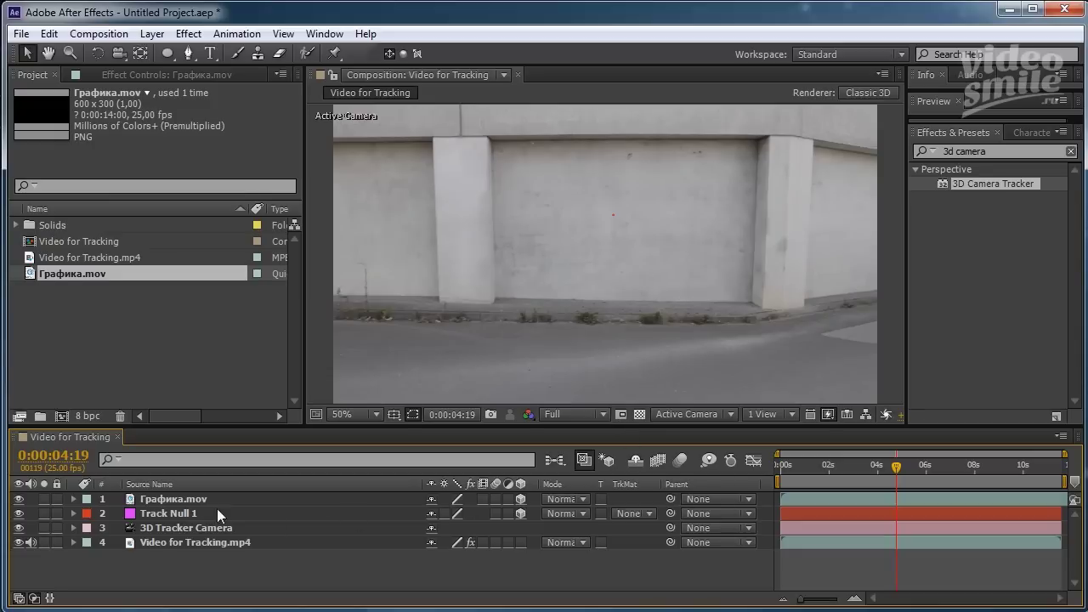
- Parent Графика.mov to '2. Track Null 1' with Shift held, then check its placement on the wall
click(162, 498)
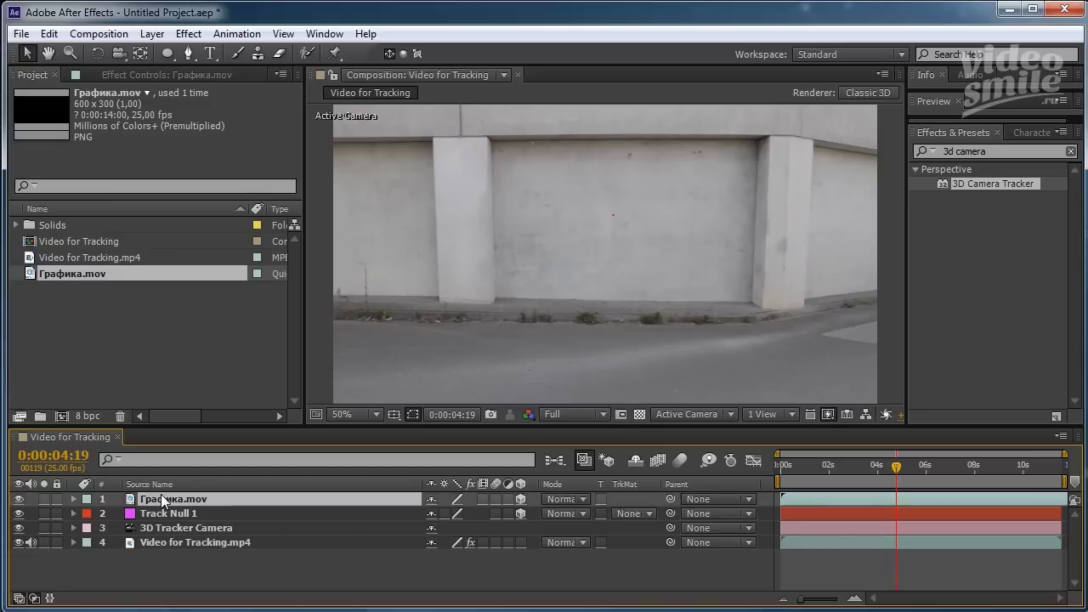
click(748, 498)
key(shift)
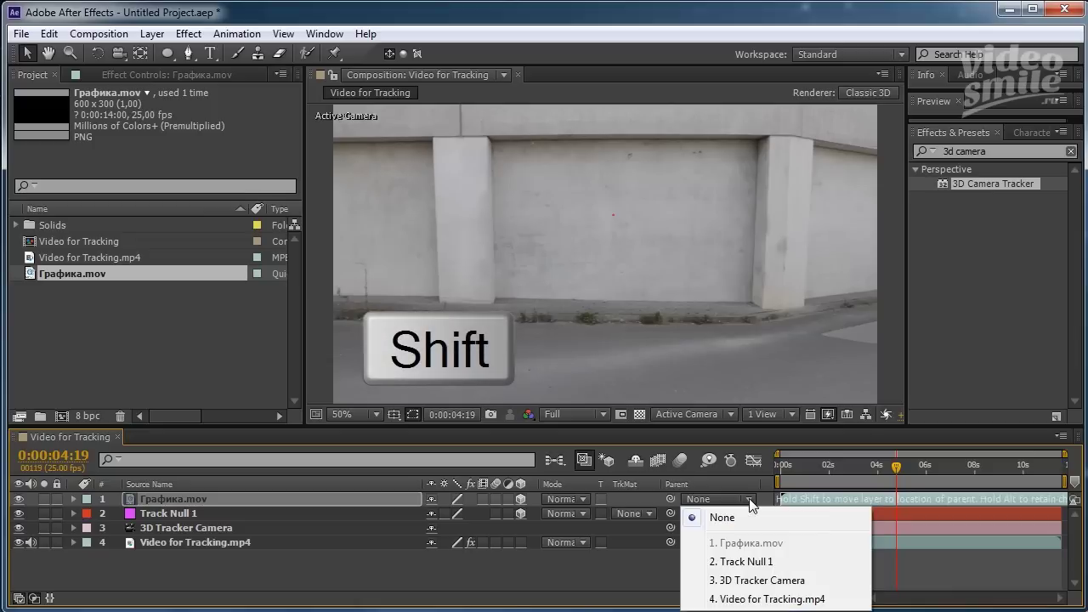
shift+click(762, 563)
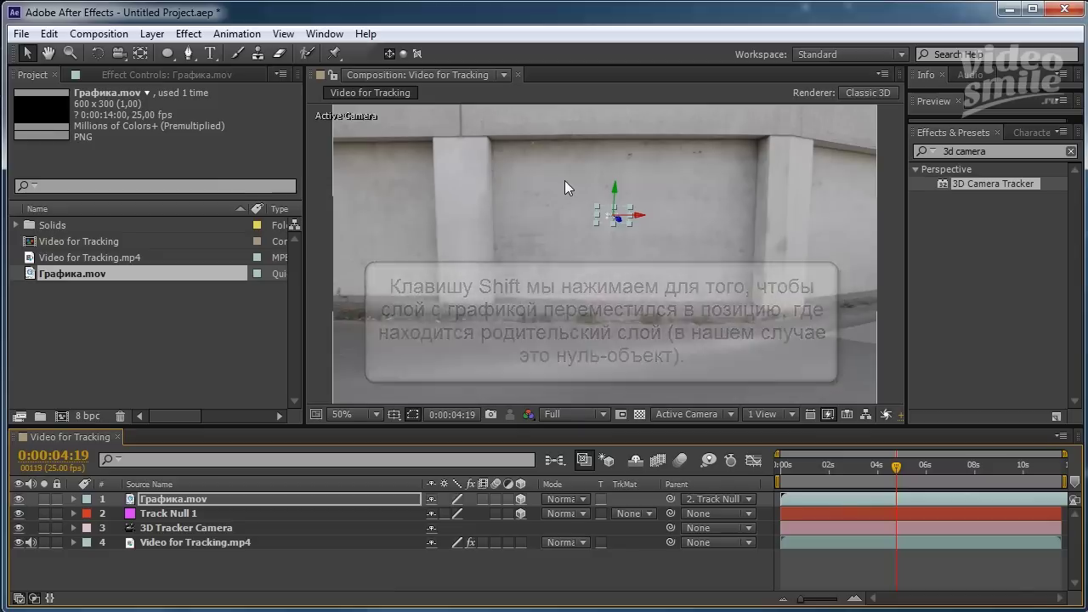
scroll(565, 180, up, 4)
drag(615, 167, 597, 307)
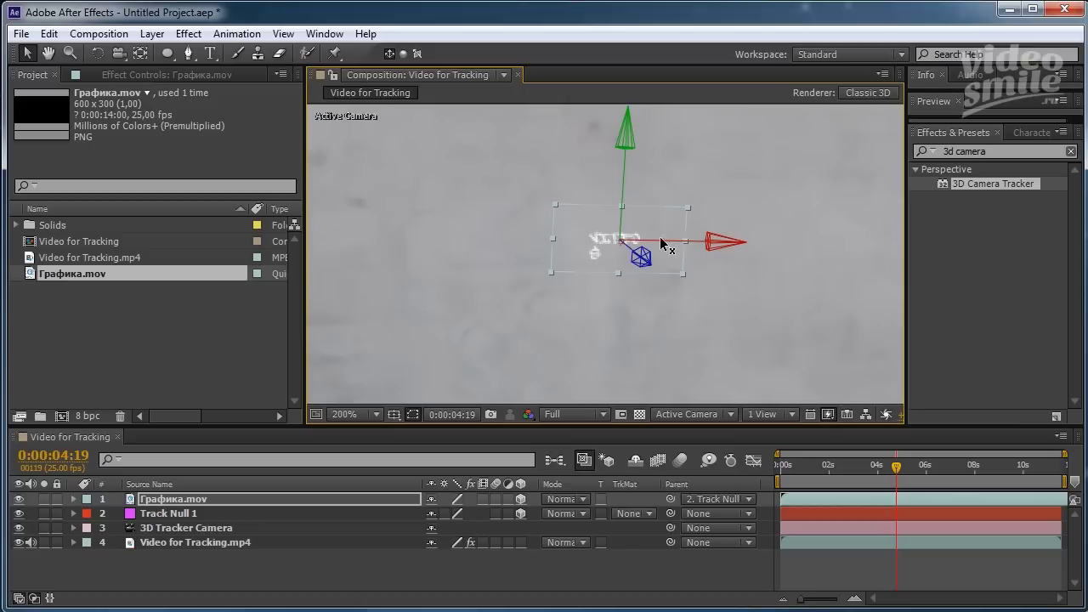
scroll(646, 302, down, 4)
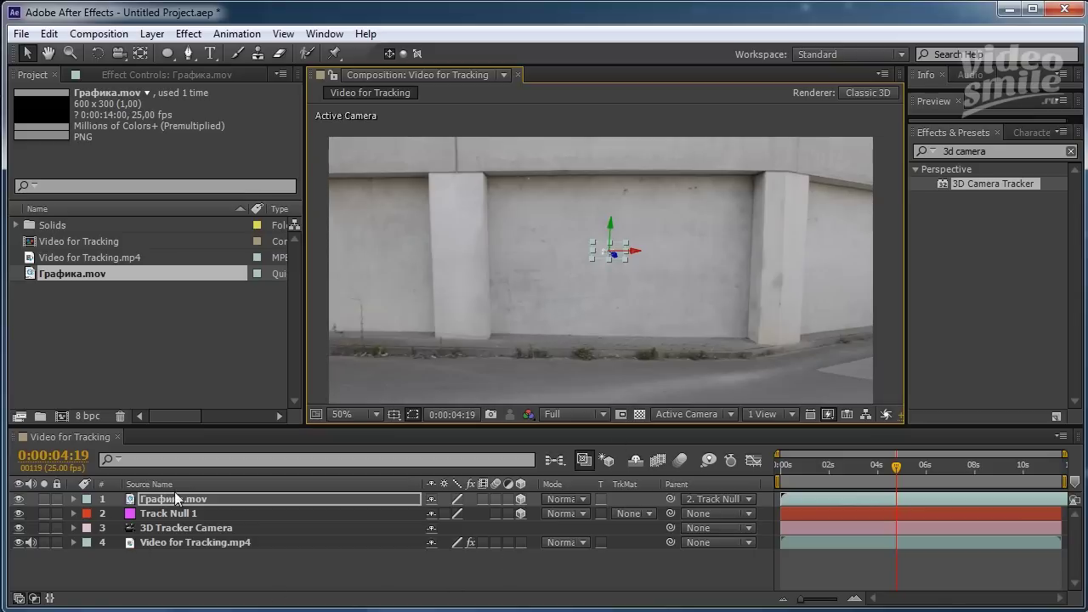
- Open Графика.mov's Transform properties and scale the graphic up to 895%
key(Return)
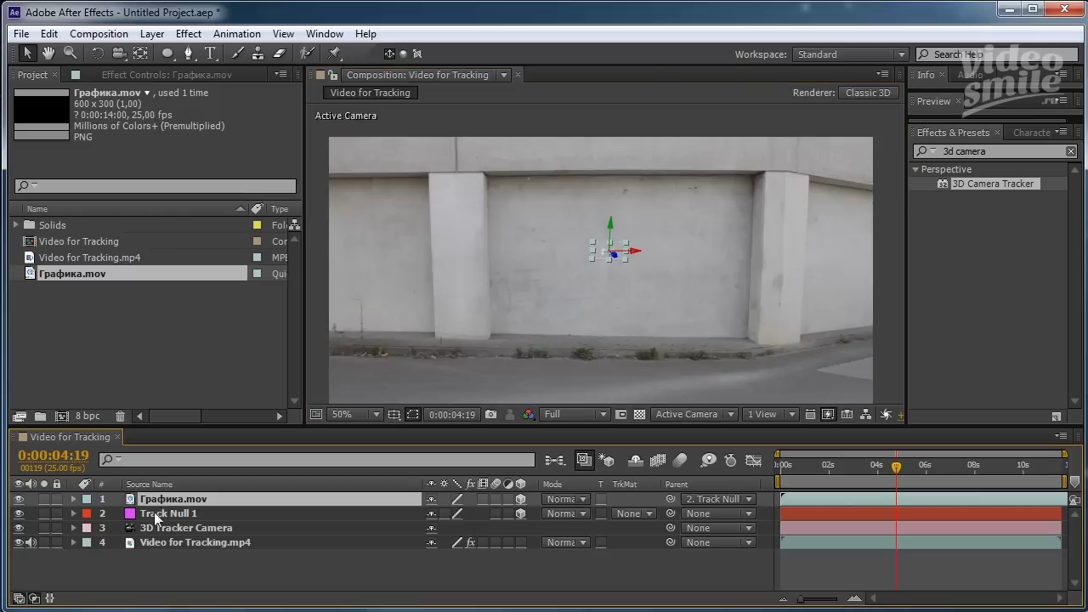
click(74, 499)
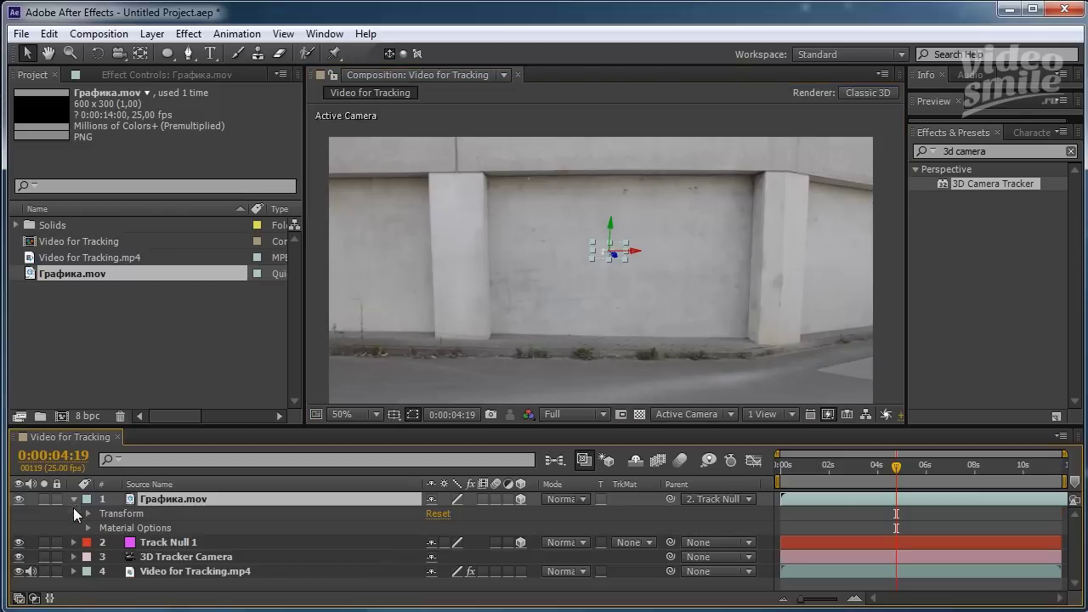
click(87, 513)
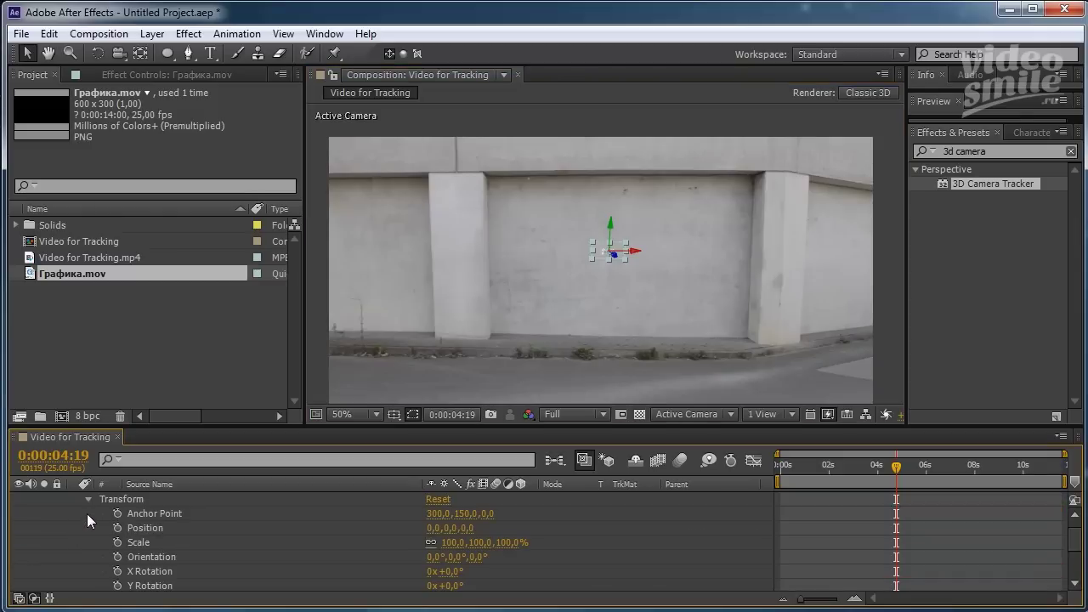
drag(380, 428, 377, 385)
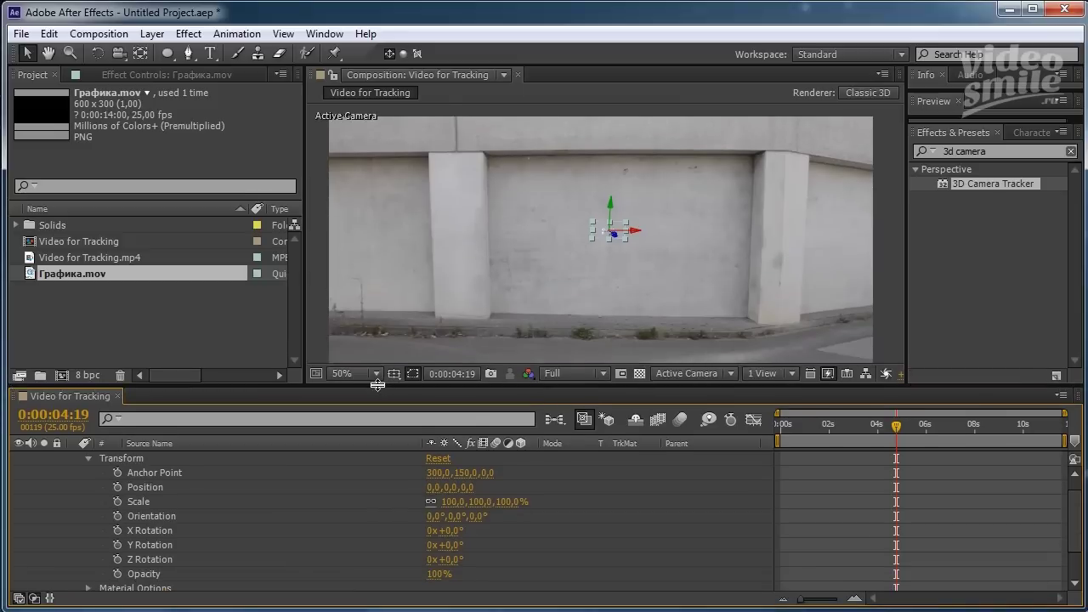
click(140, 502)
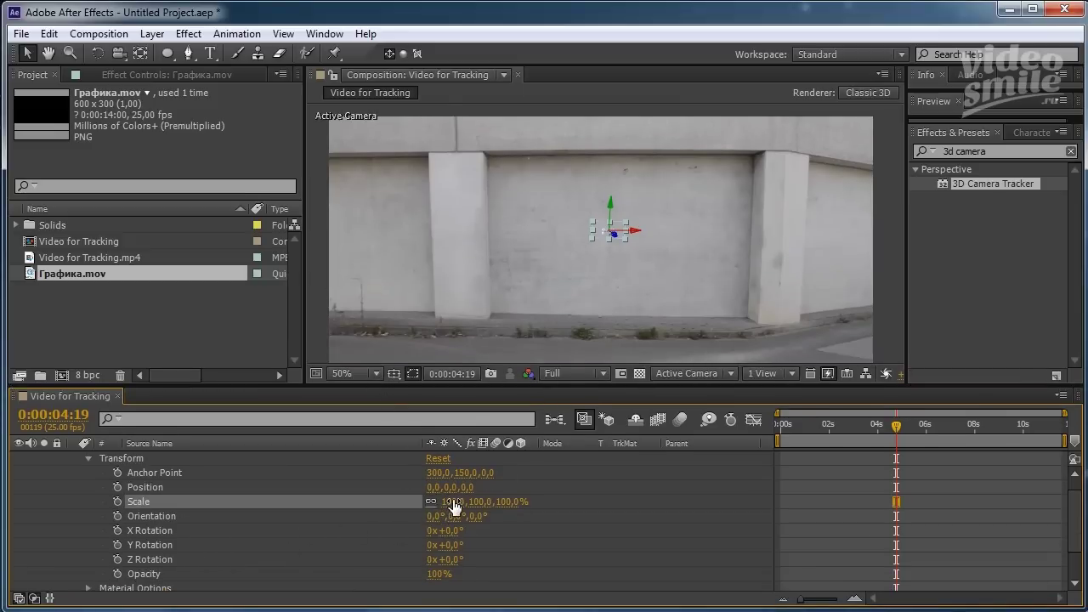
drag(455, 506, 1079, 453)
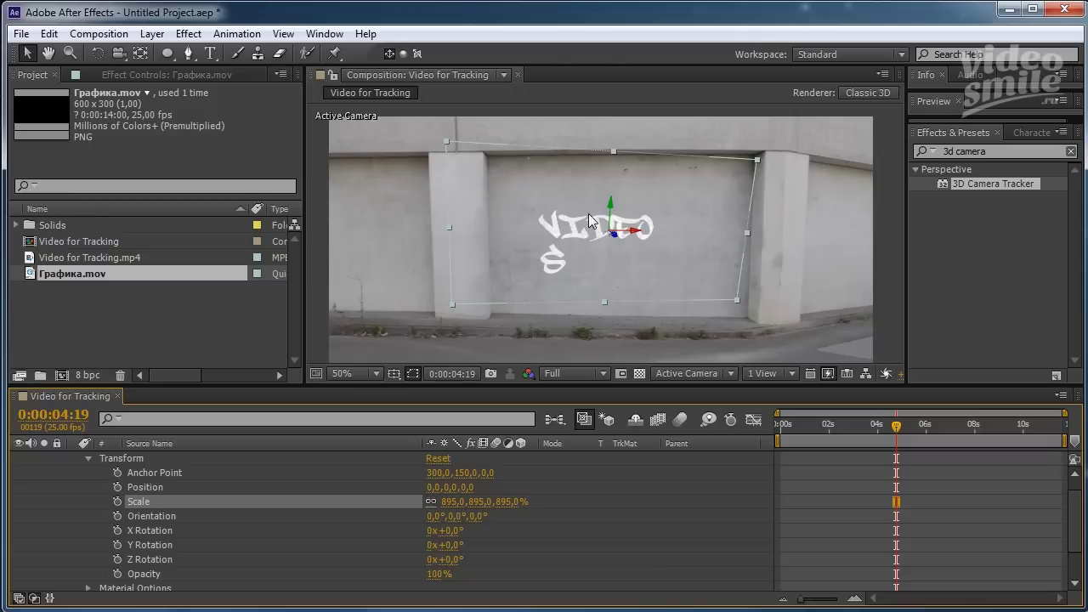
- Slide the graphic layer earlier in the timeline so the full VIDEO SMILE lettering shows
scroll(966, 540, up, 1)
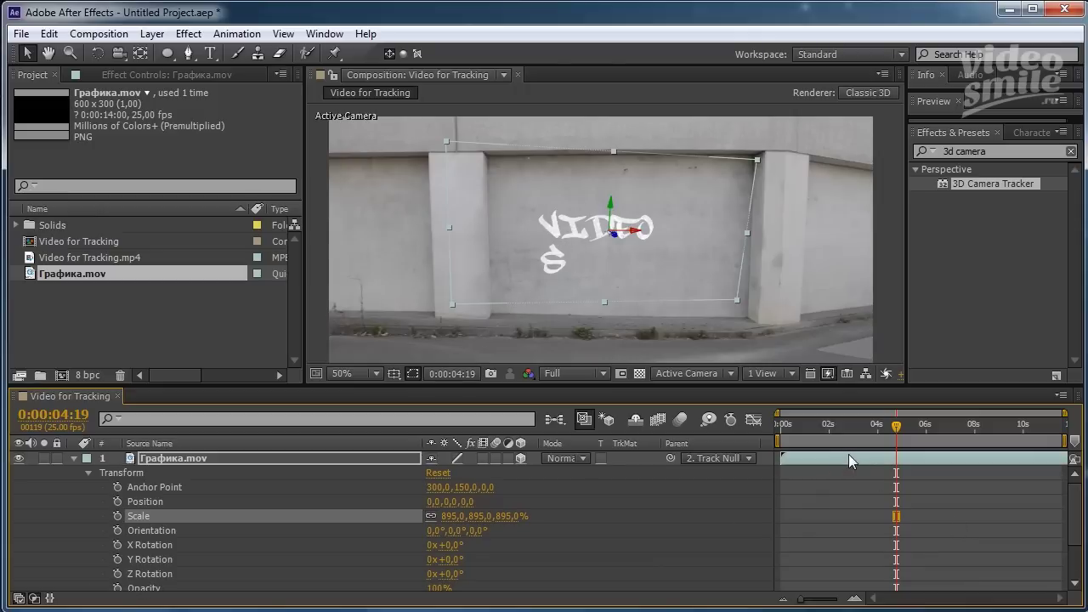
drag(846, 457, 759, 446)
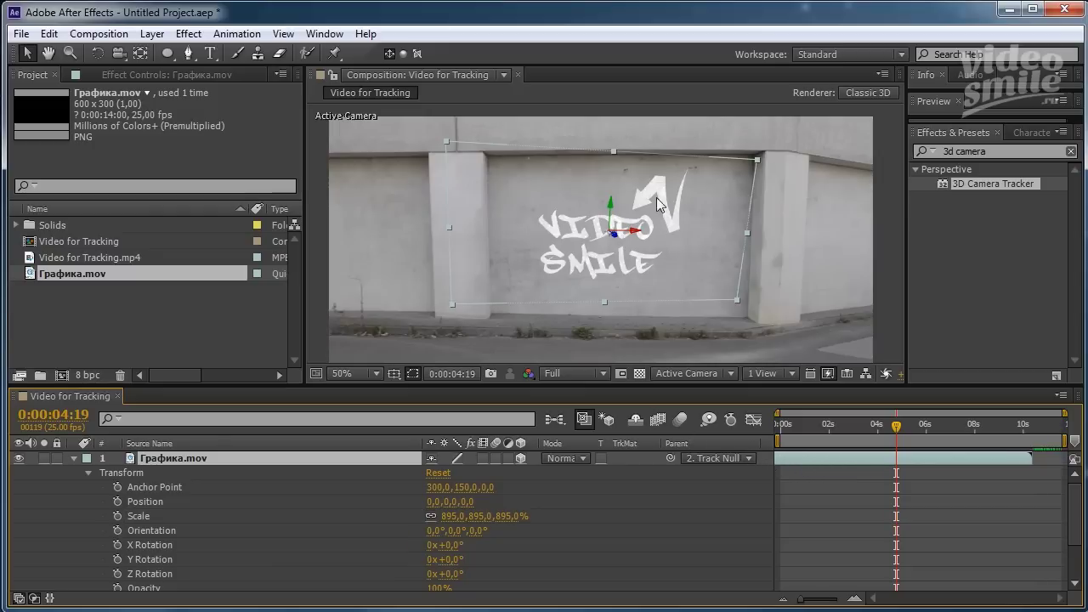
key(period)
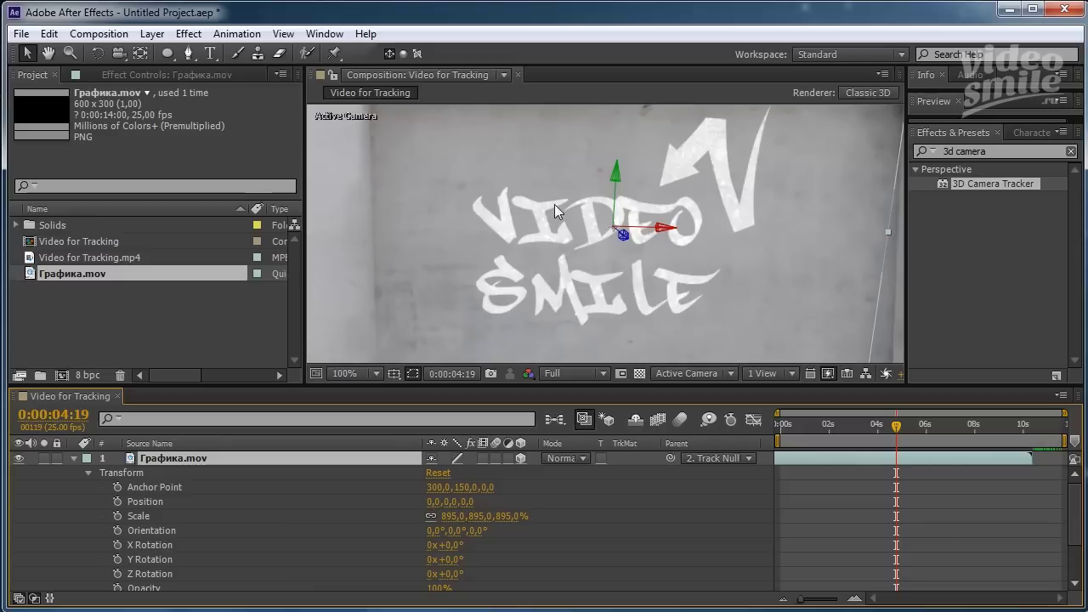
key(comma)
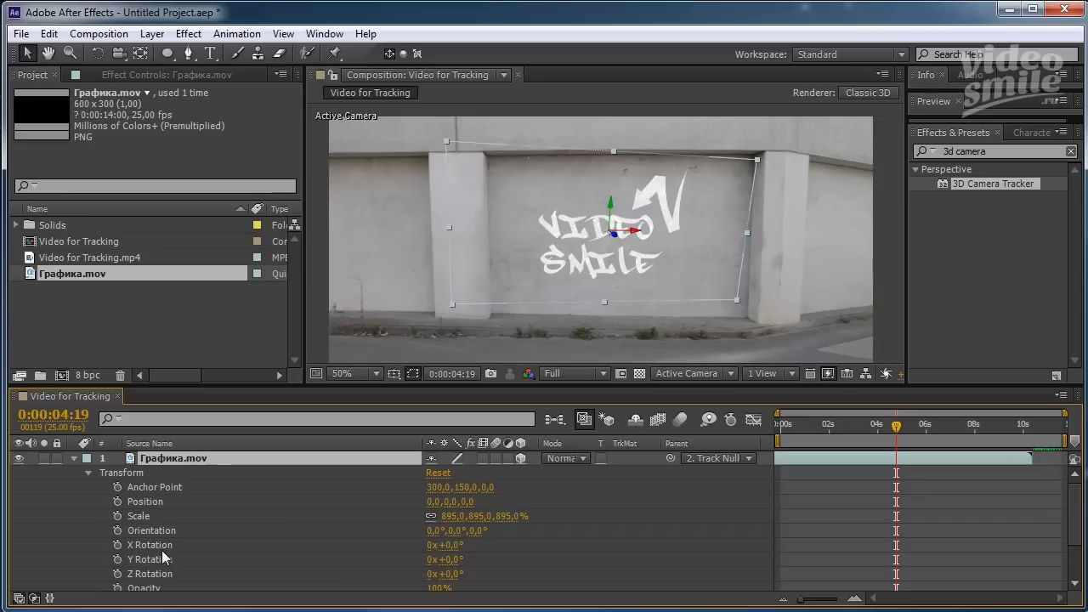
key(slash)
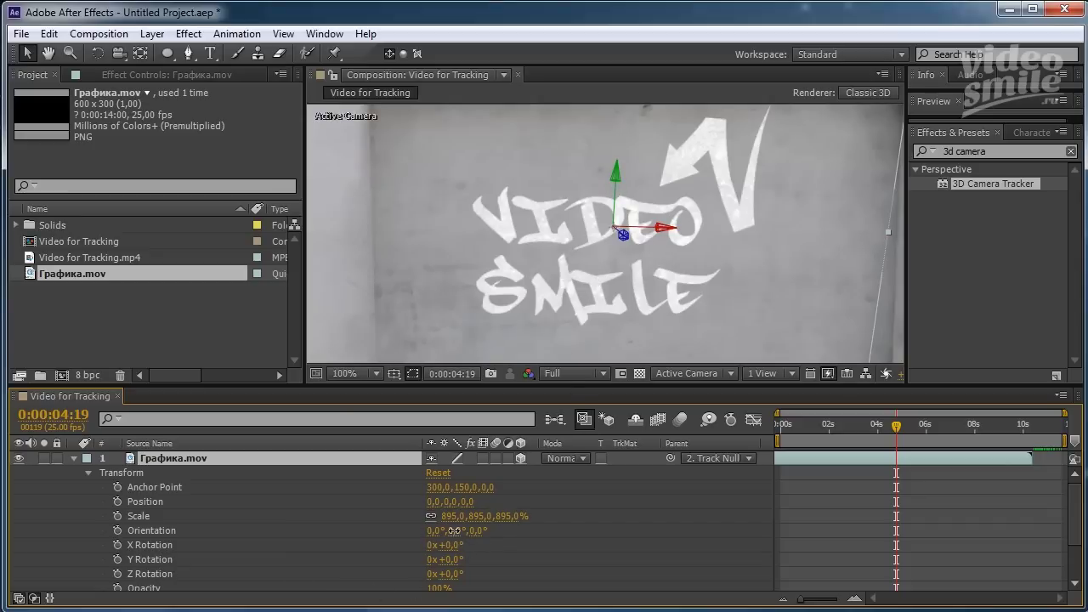
- Set the graffiti's Orientation to 346°, 13°, 0° and deselect it to review
drag(456, 534, 473, 523)
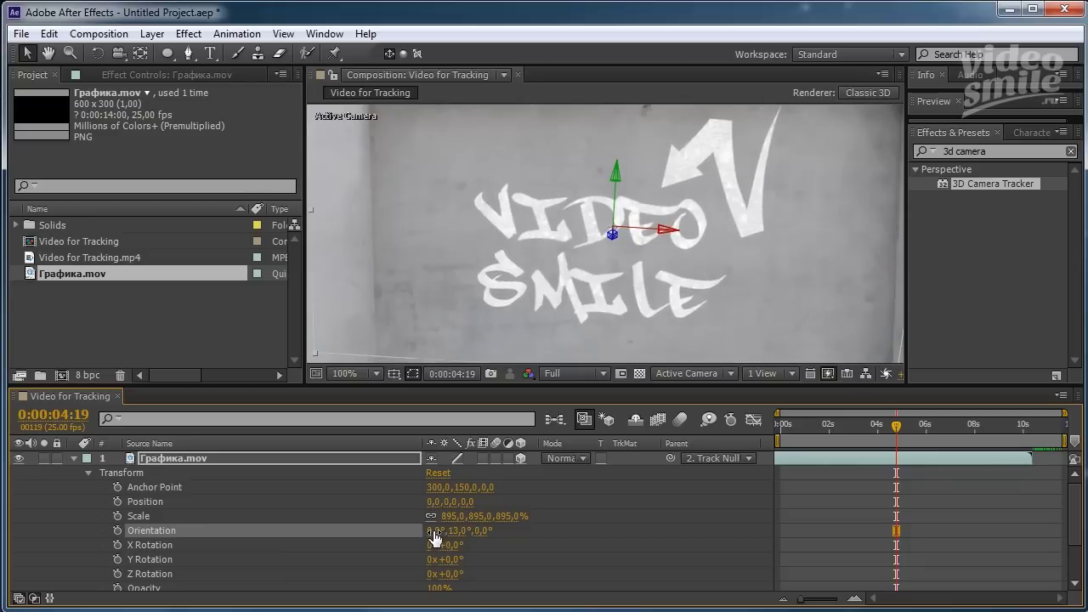
drag(430, 534, 423, 531)
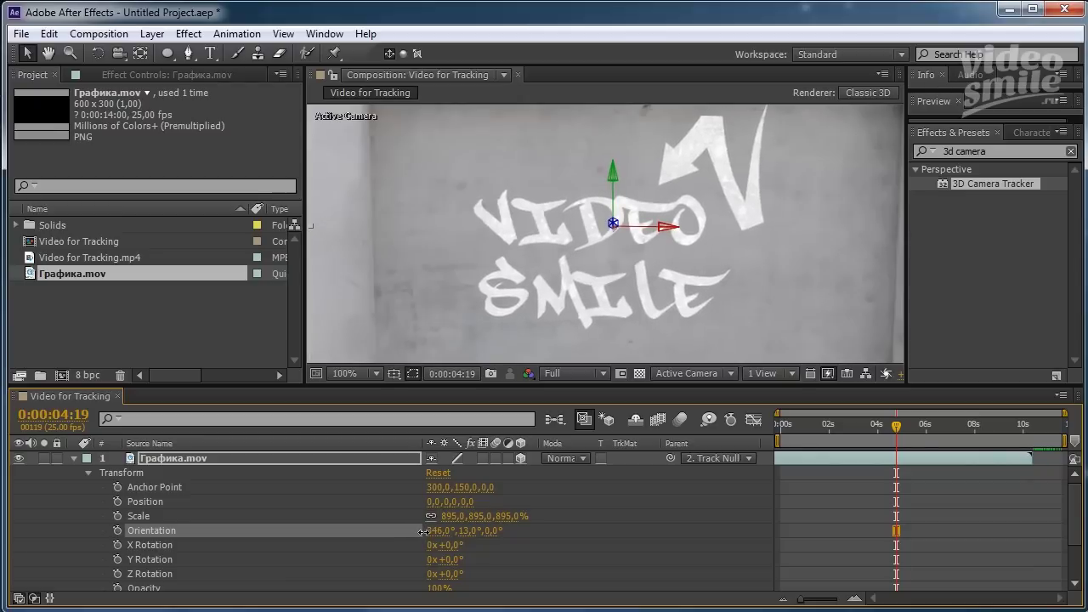
scroll(652, 242, down, 2)
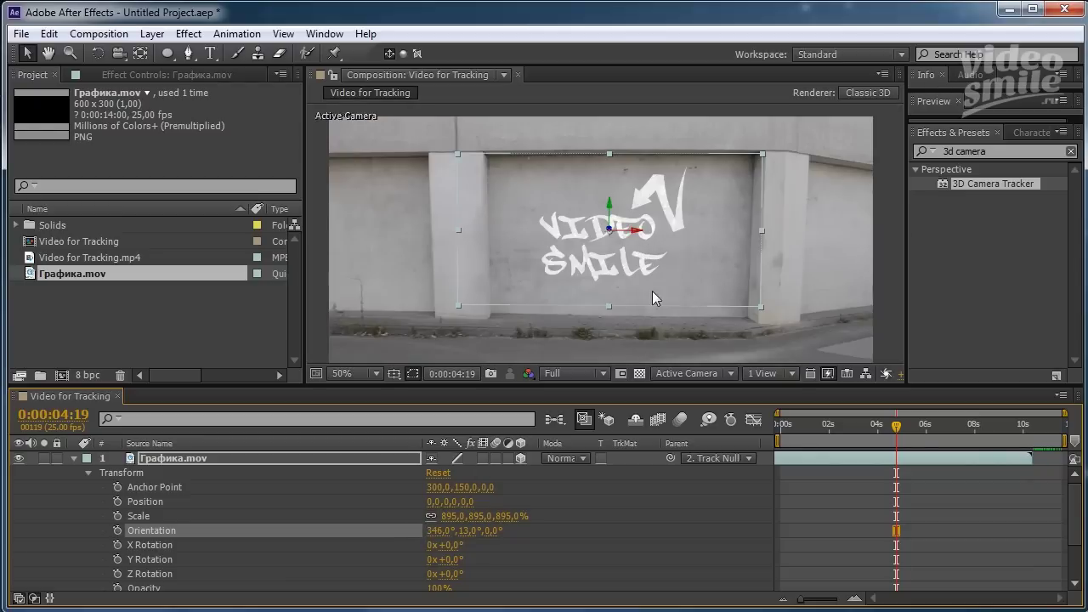
click(676, 511)
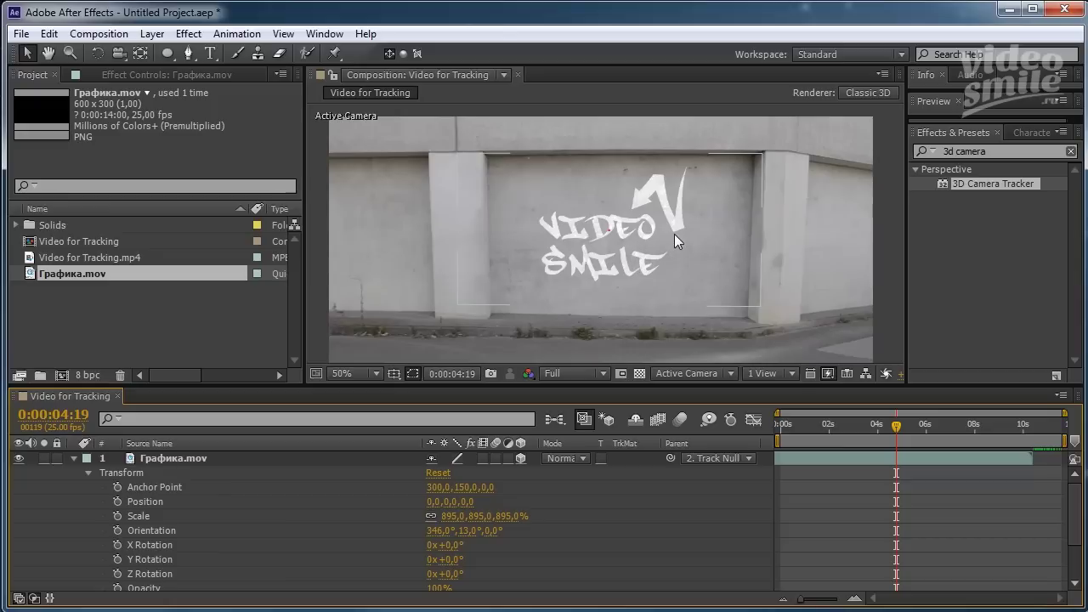
scroll(651, 229, up, 2)
scroll(651, 228, down, 2)
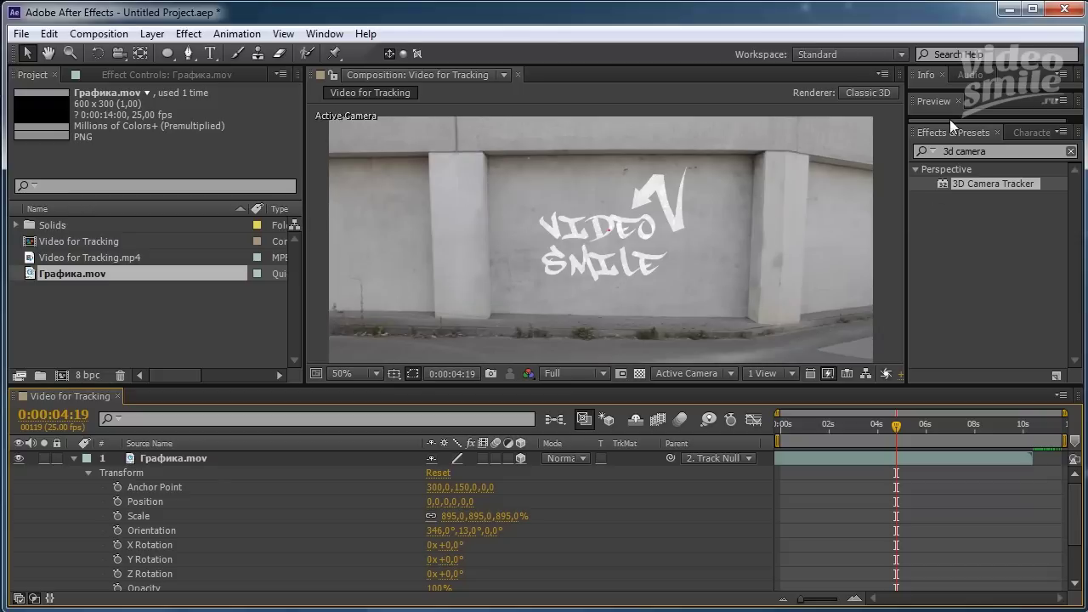
- Apply the Fill effect to the Графика.mov layer from Effects & Presets
click(1006, 153)
text(f)
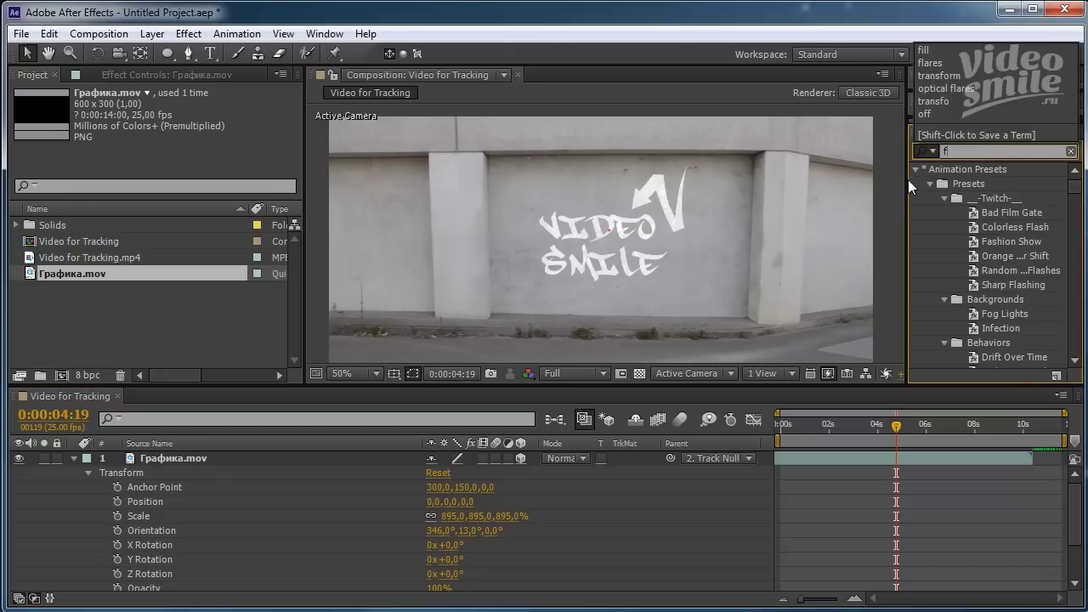
text(ill)
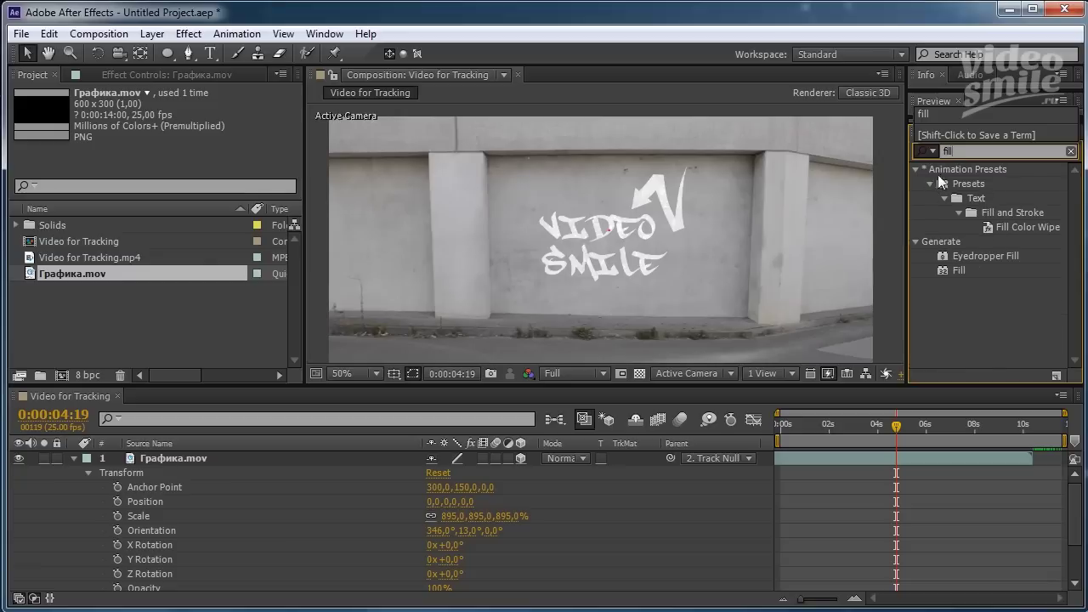
click(948, 272)
drag(950, 266, 165, 456)
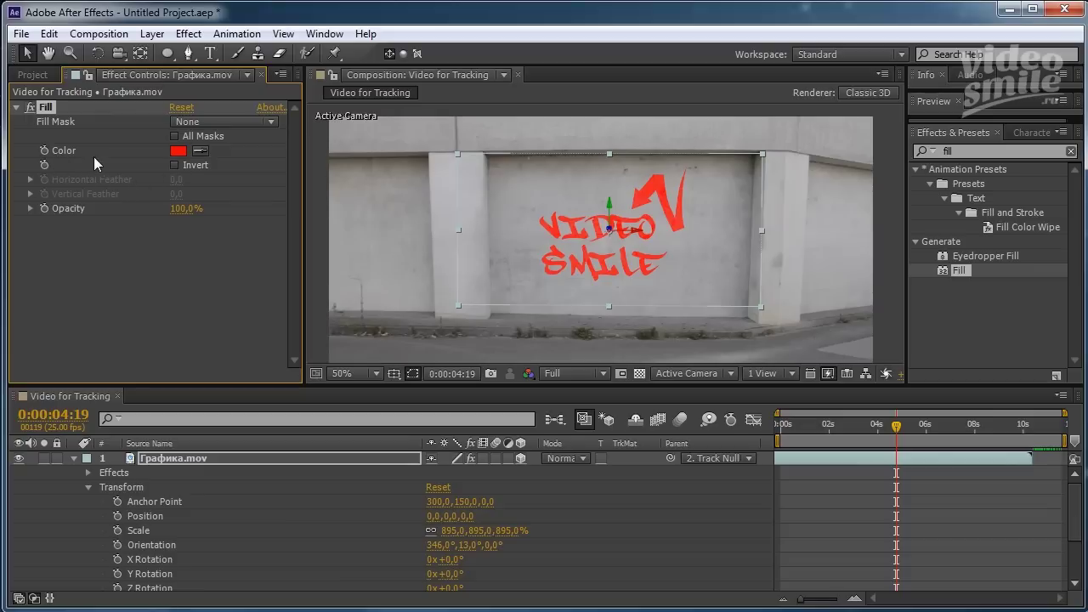
- Set the Fill colour to dark grey 5F5F5F
click(178, 150)
click(774, 348)
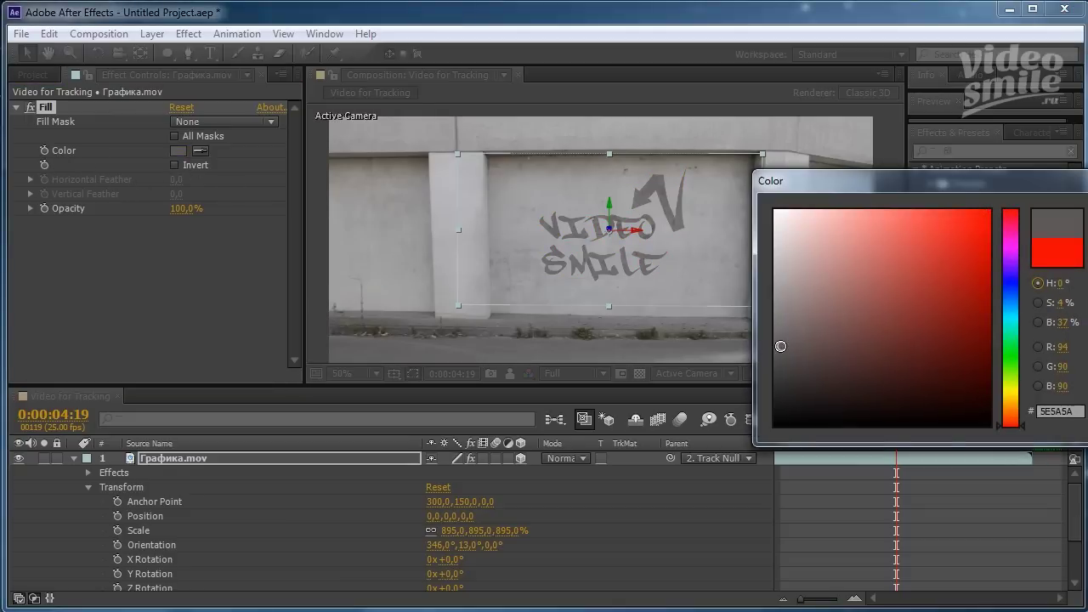
drag(747, 348, 721, 349)
drag(966, 180, 612, 183)
click(806, 224)
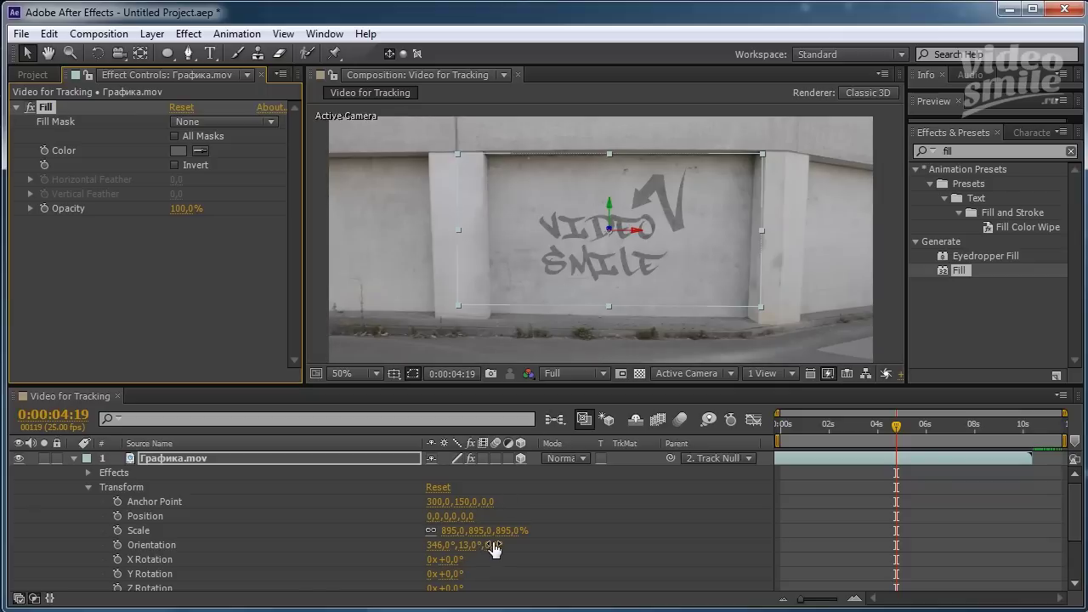
- Set the Z orientation to 356.8° and move the graffiti layer's start later, to 0:00:03:12
drag(493, 550, 457, 532)
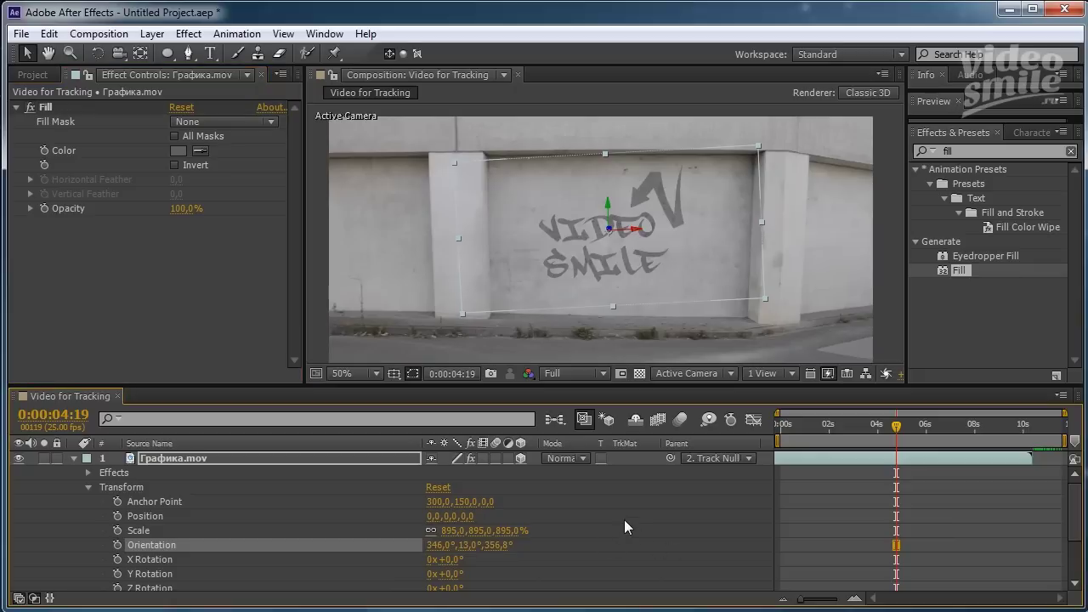
click(624, 519)
click(893, 420)
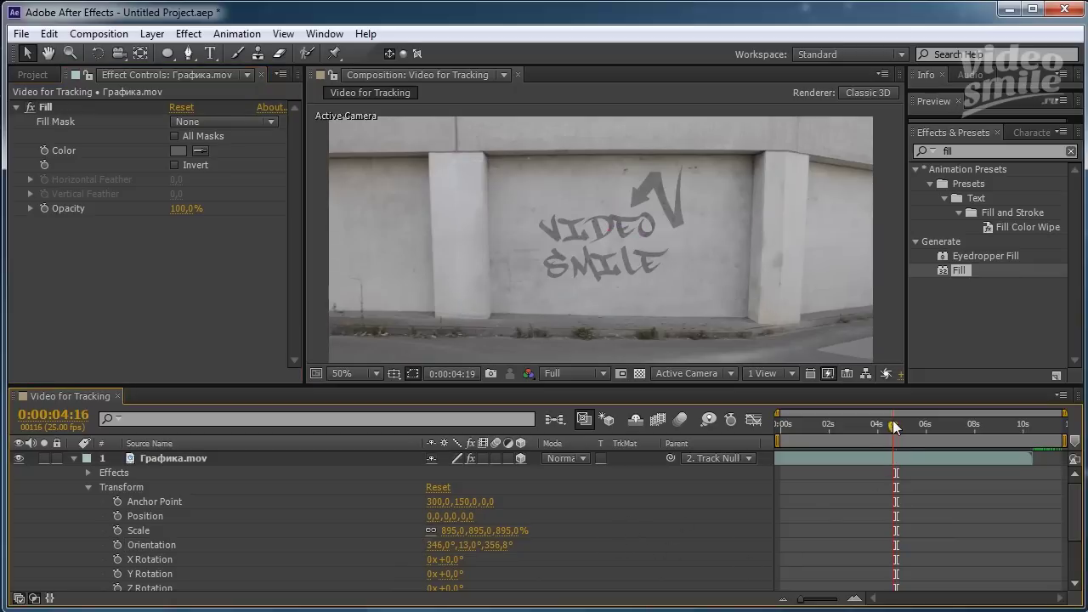
drag(892, 420, 865, 424)
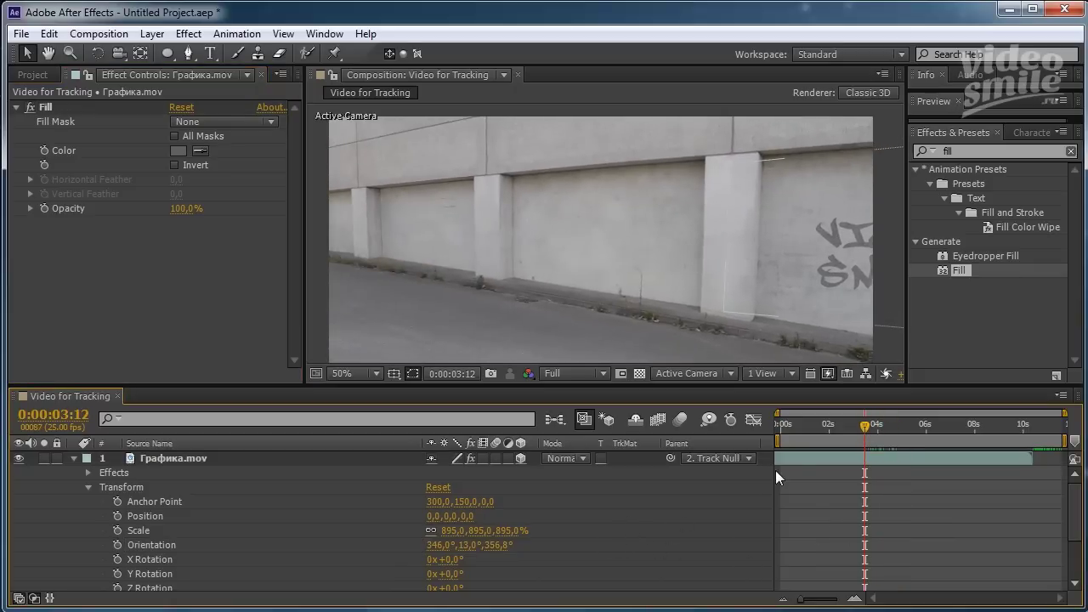
drag(796, 459, 945, 457)
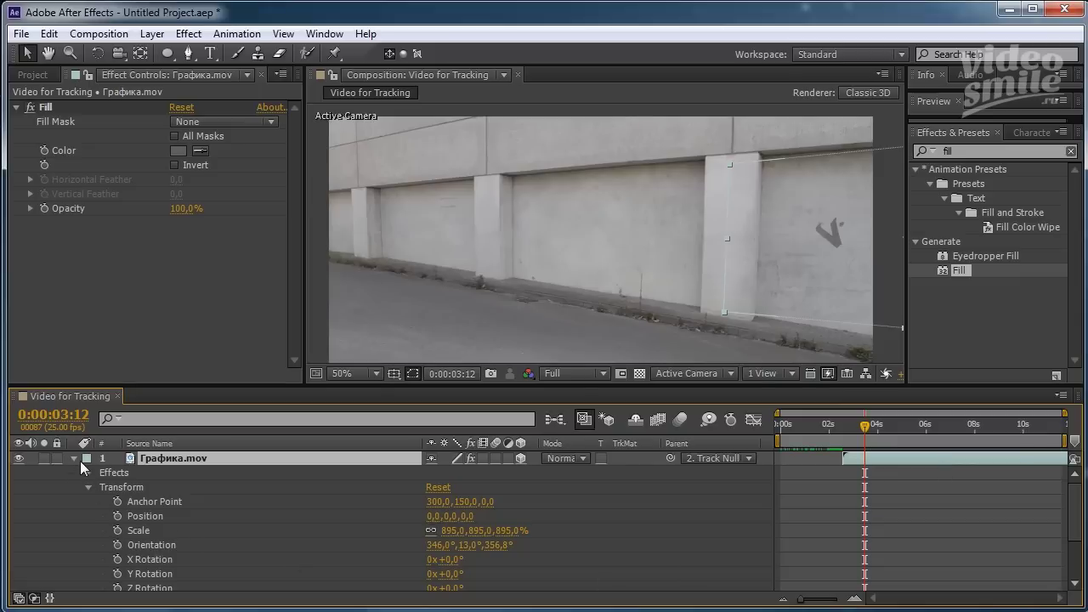
click(73, 459)
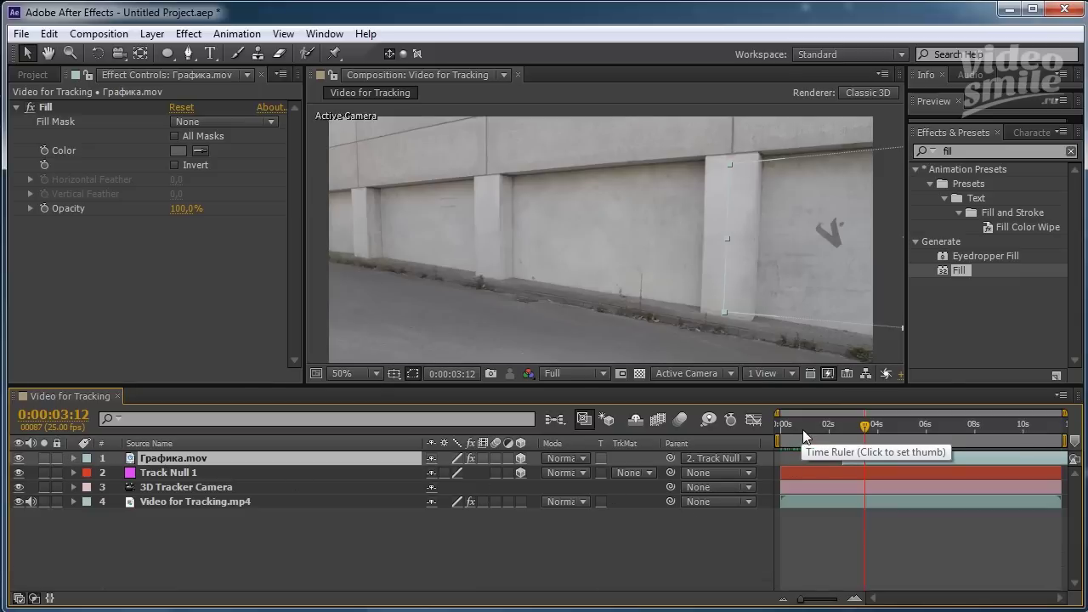
- Preview the composition from the start and scrub through to check the graffiti tracking
key(Home)
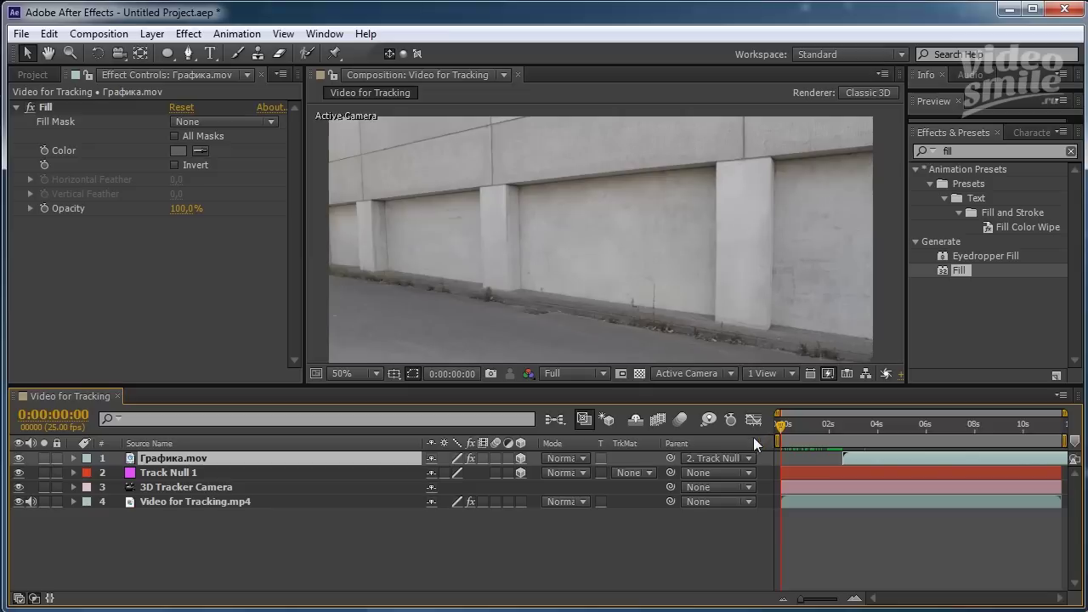
key(space)
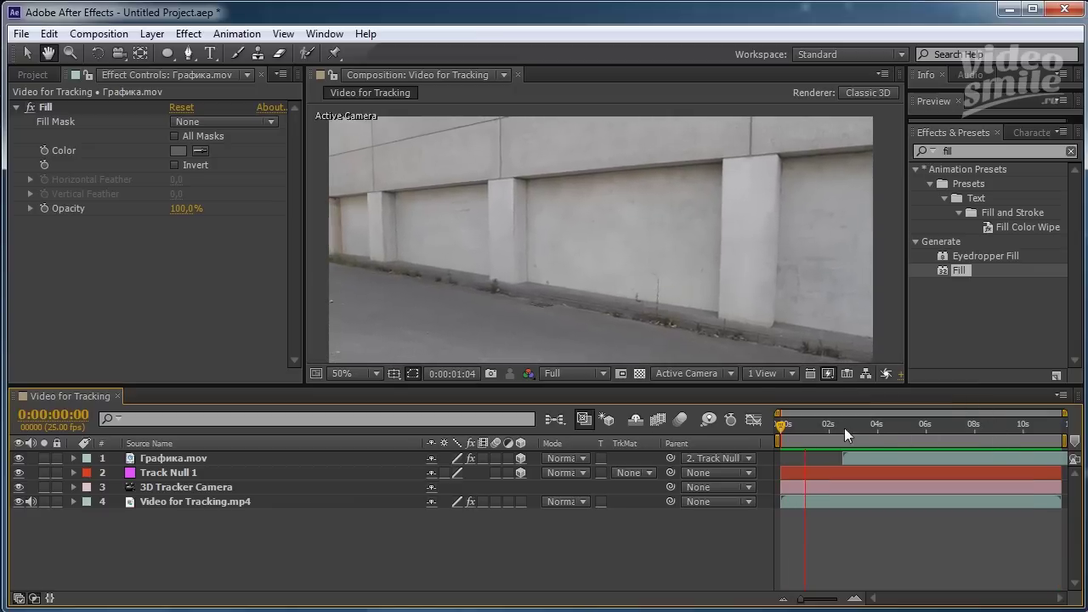
key(space)
drag(820, 426, 971, 438)
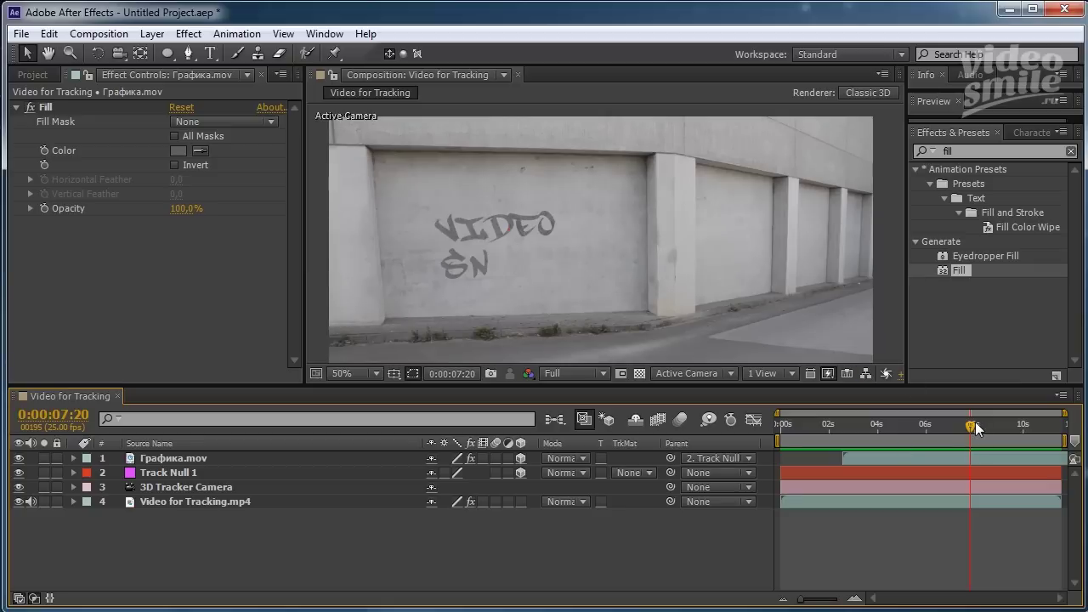
drag(975, 422, 1055, 430)
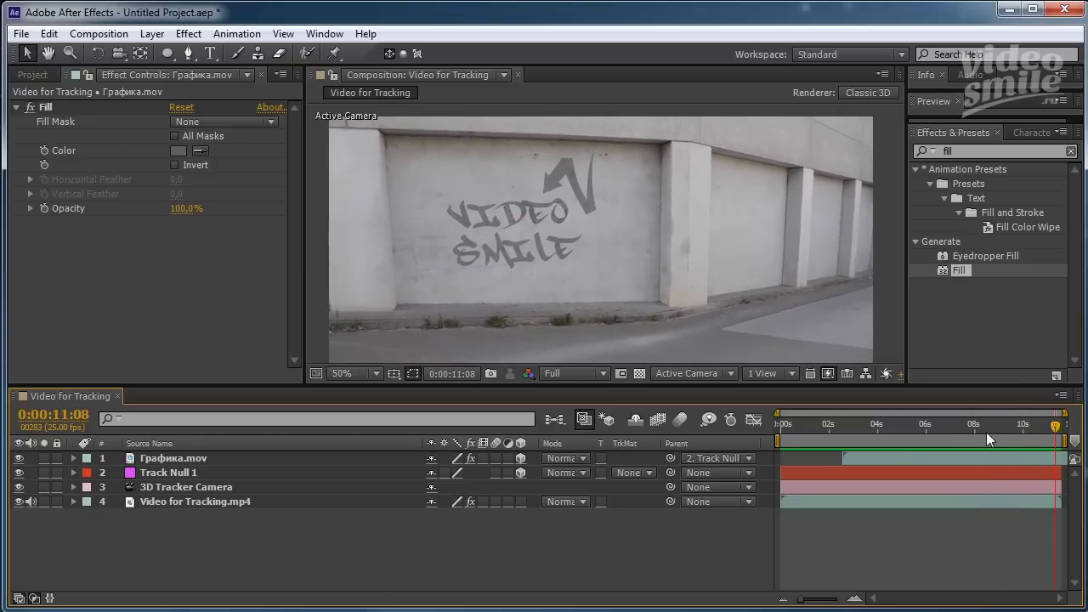
click(152, 33)
- Add a new adjustment layer and apply the Levels effect to it
mouse_move(425, 60)
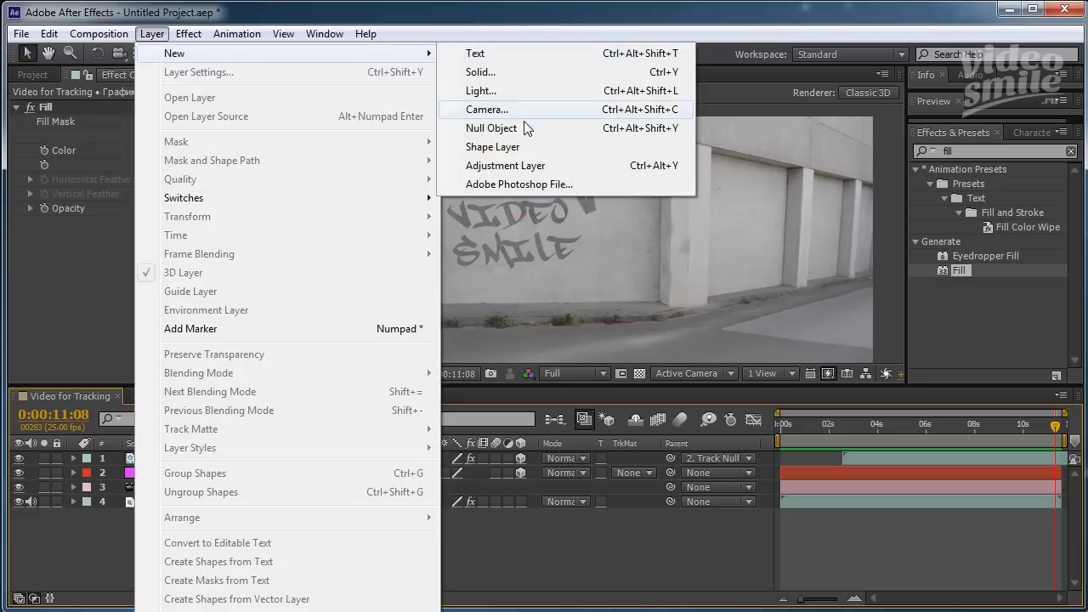
click(534, 165)
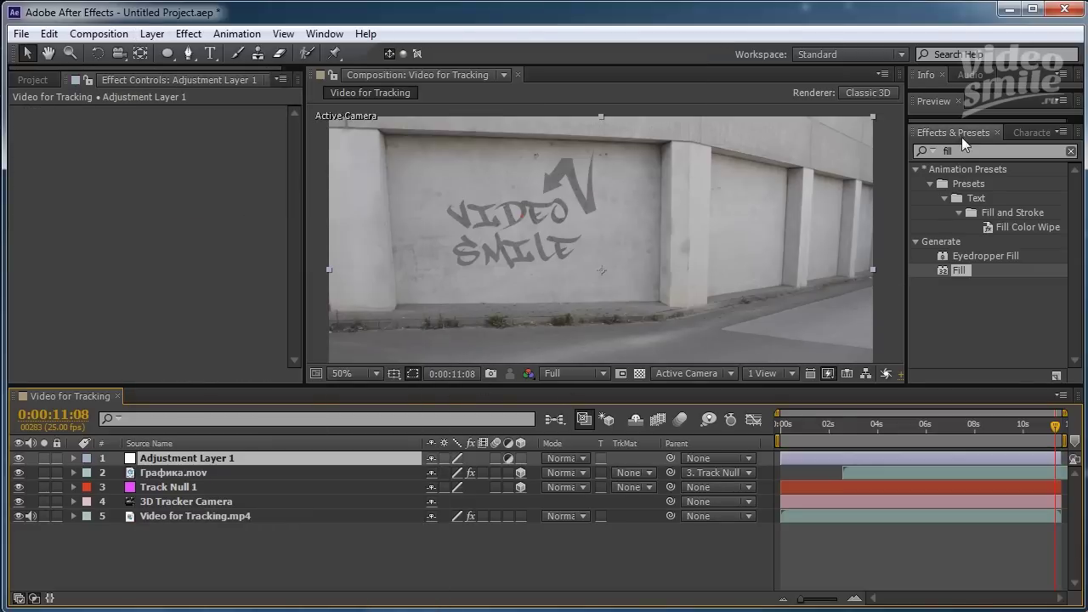
click(923, 153)
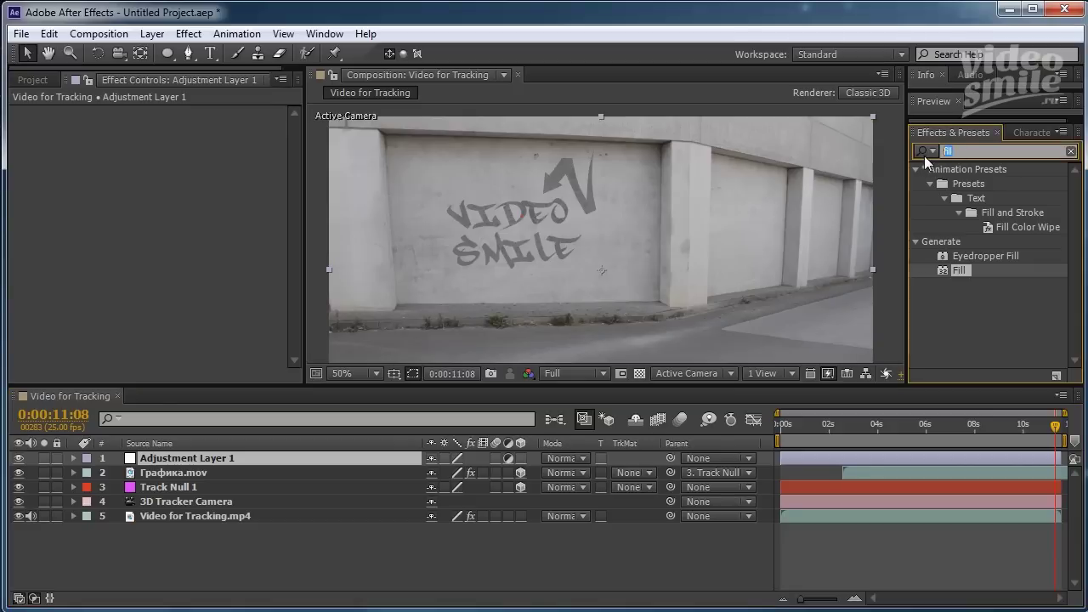
text(leve)
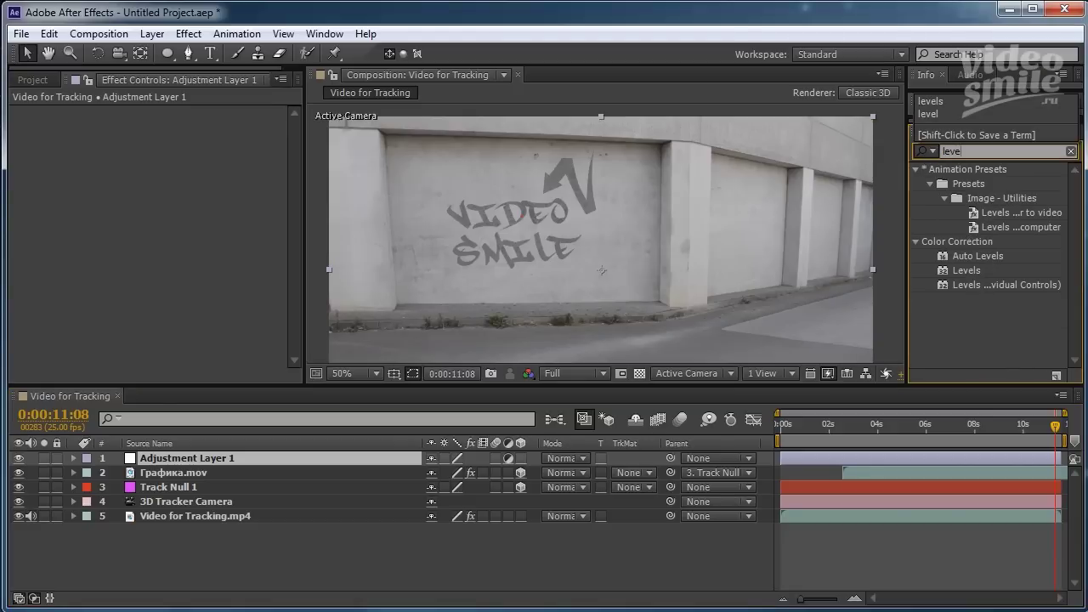
text(ls)
click(975, 269)
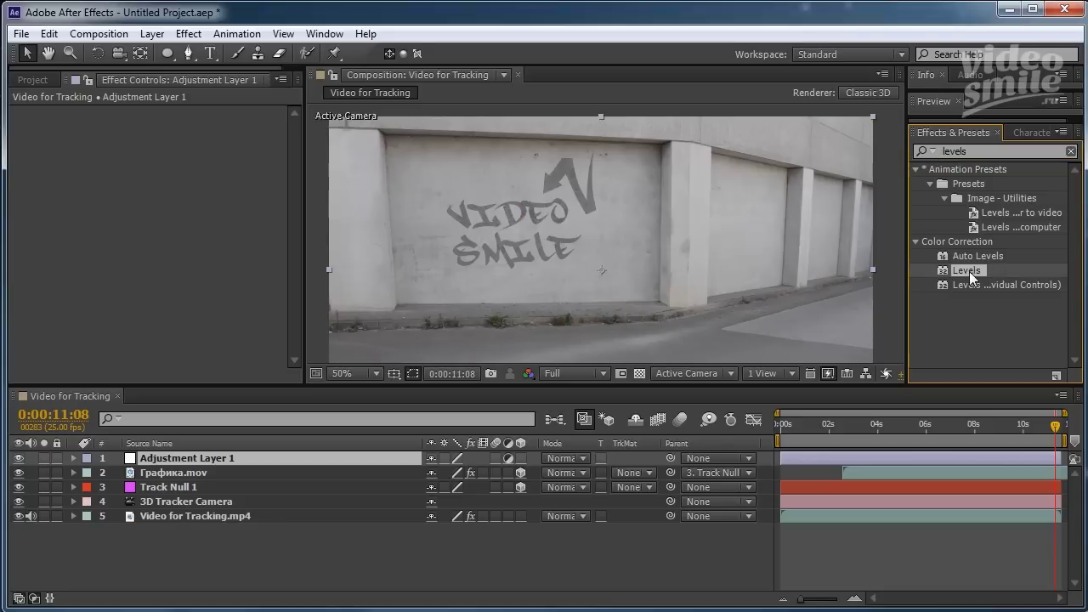
drag(969, 271, 180, 457)
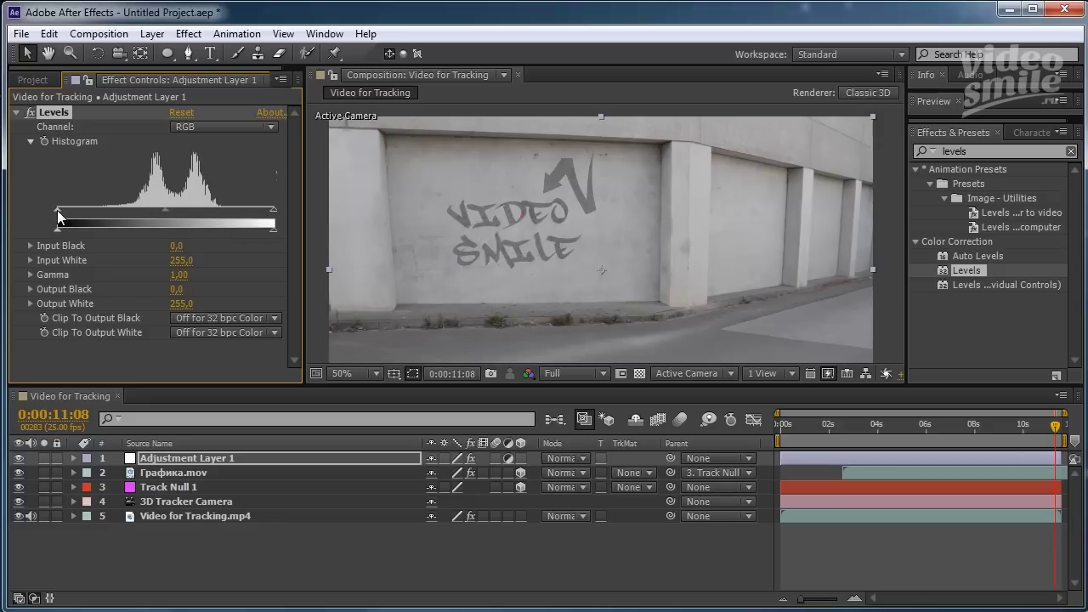
- Set Levels Input Black to 39 and Input White to 212
drag(57, 210, 90, 210)
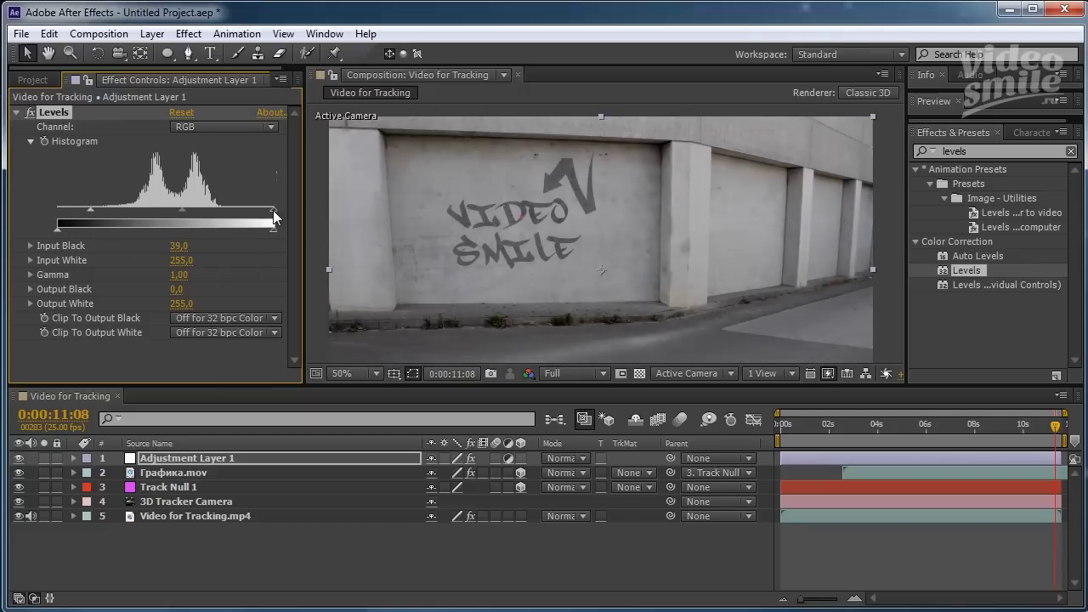
drag(273, 210, 237, 210)
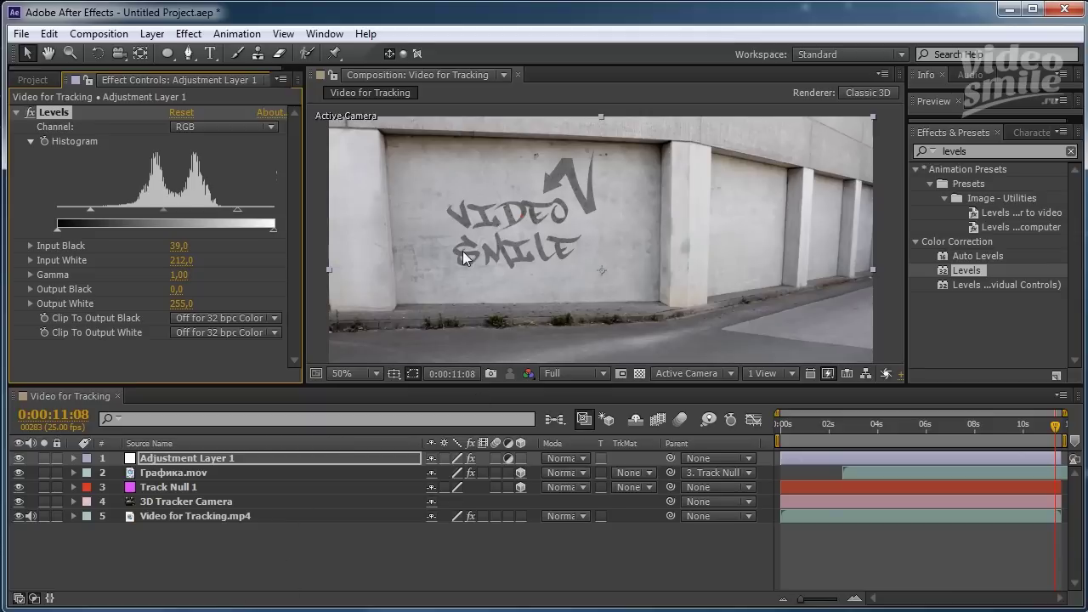
scroll(489, 265, down, 2)
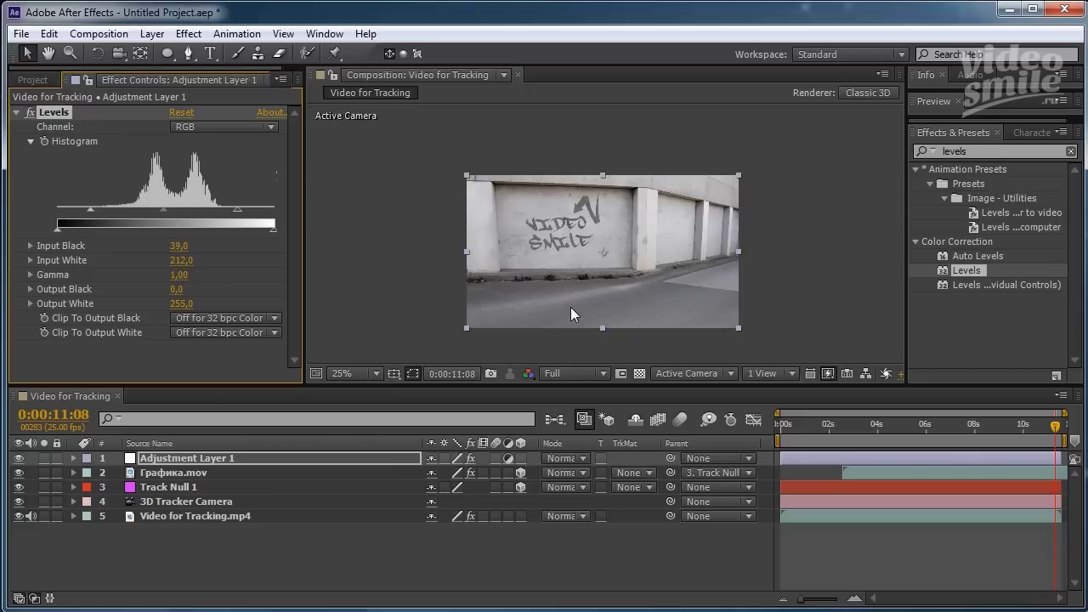
- Create a new black solid named Виньетка through Layer > New > Solid
click(152, 34)
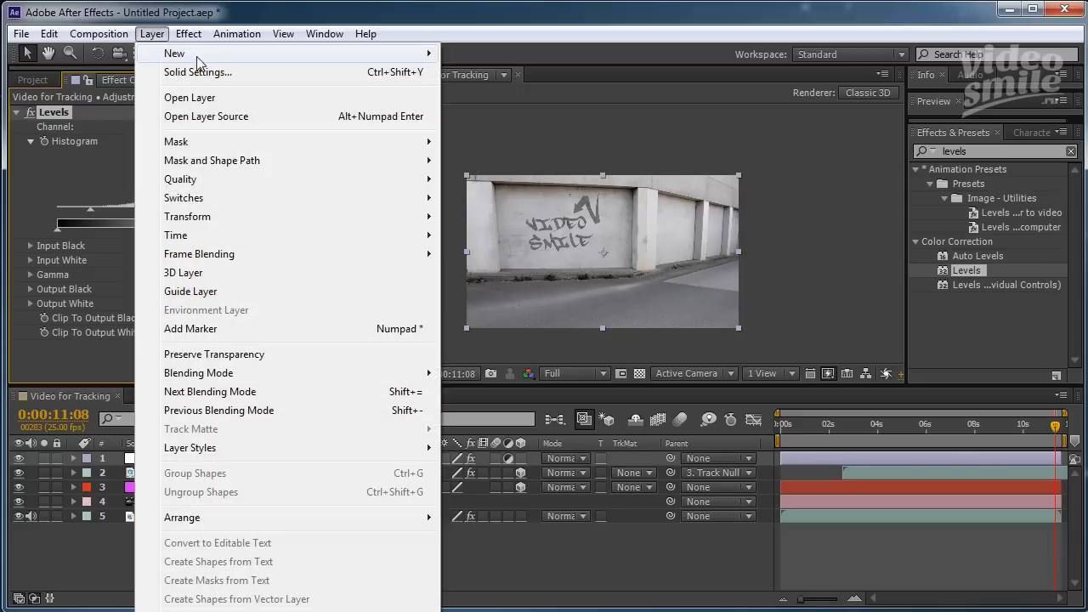
mouse_move(179, 53)
click(481, 74)
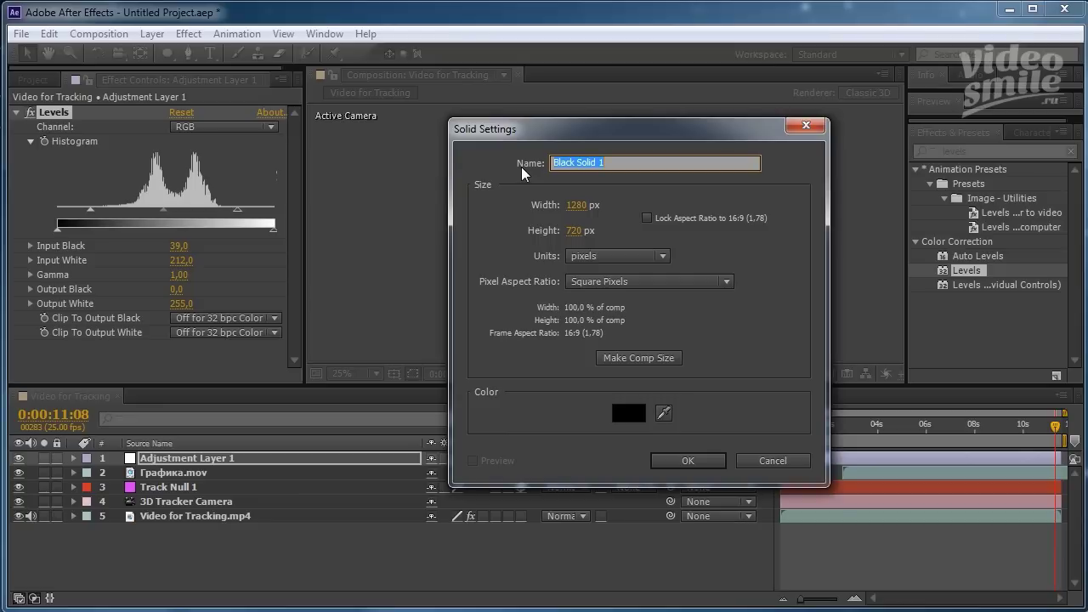
click(639, 414)
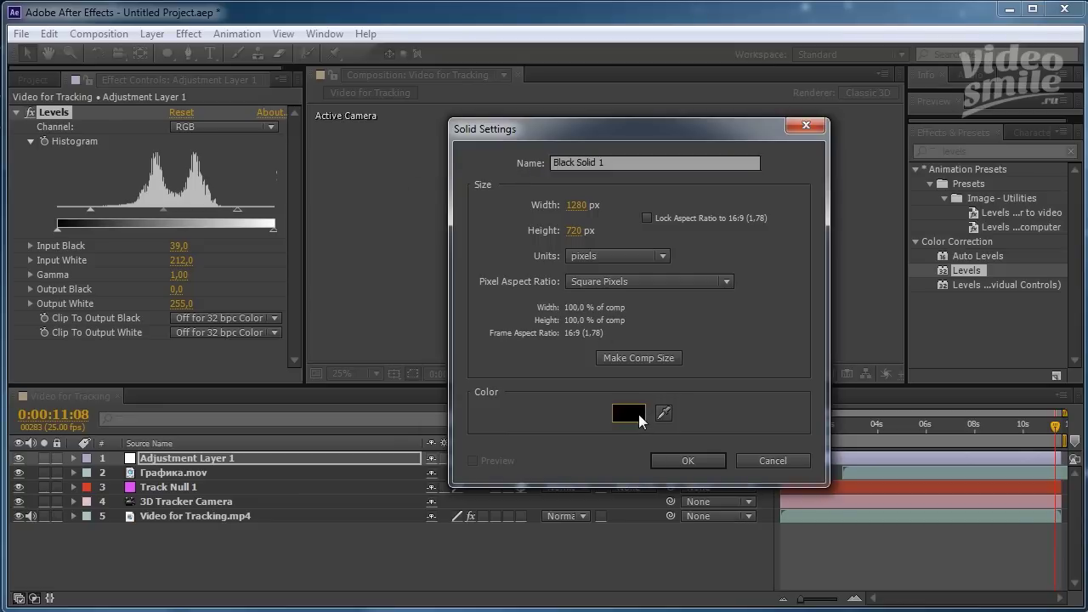
click(787, 223)
drag(614, 167, 554, 167)
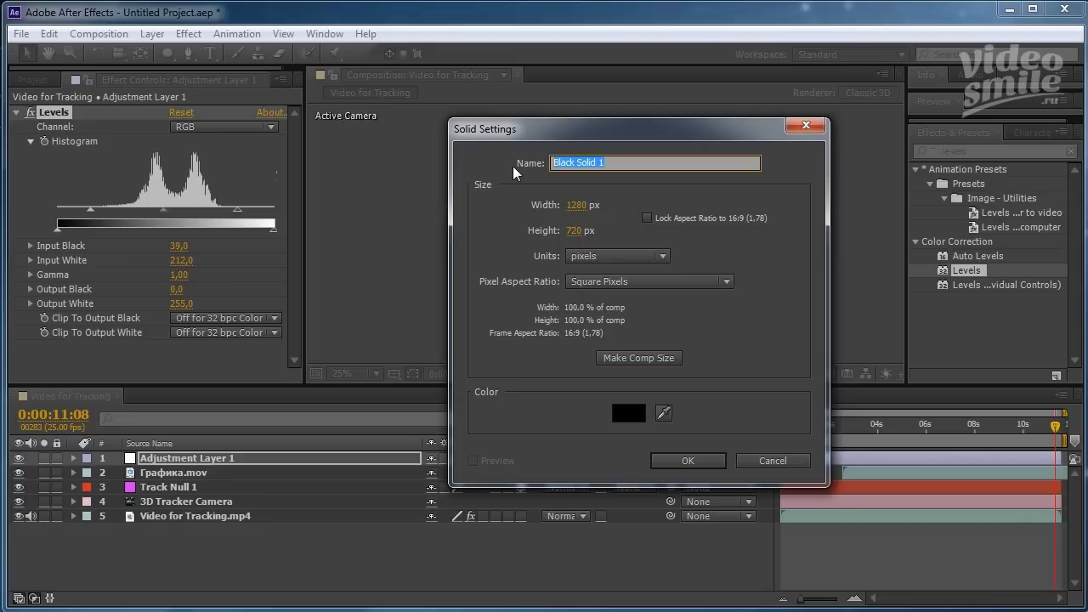
text(Виньетка)
click(674, 459)
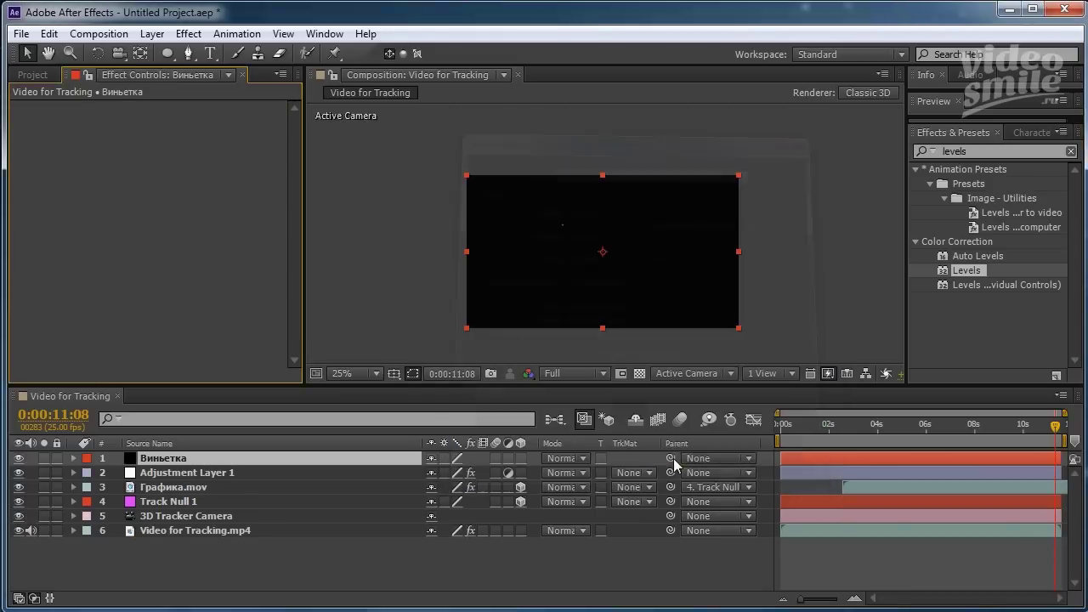
- Add a full-layer ellipse mask to Виньетка by double-clicking the Ellipse tool
click(167, 462)
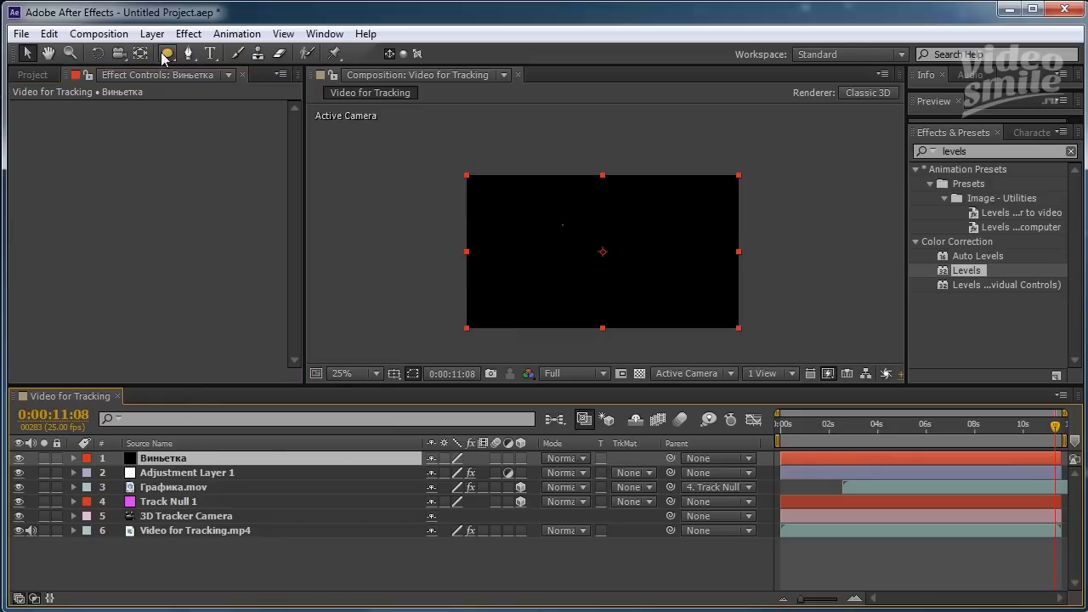
drag(168, 53, 266, 90)
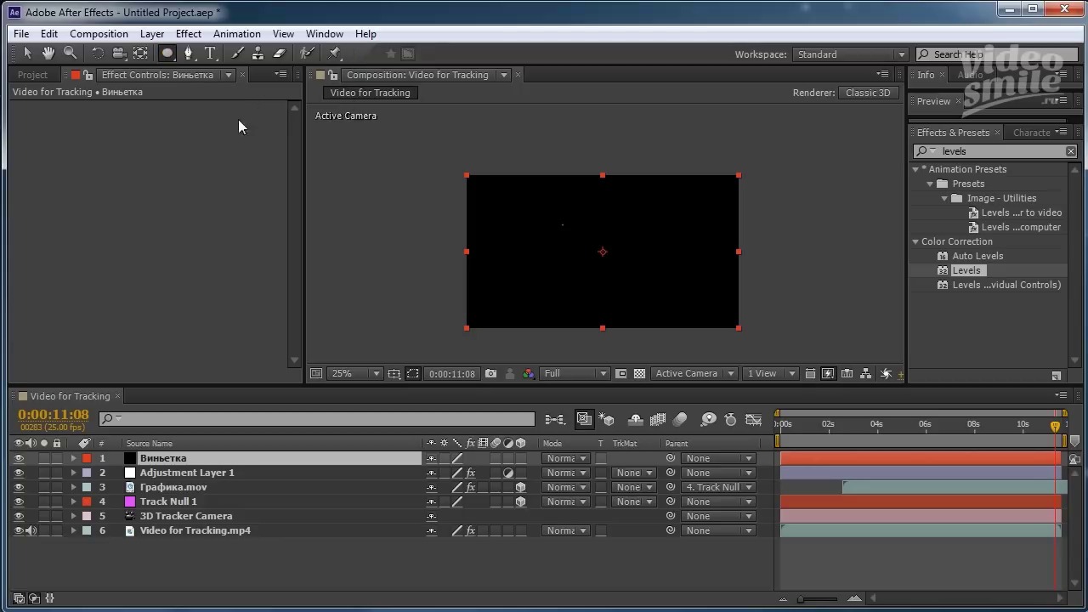
double_click(168, 53)
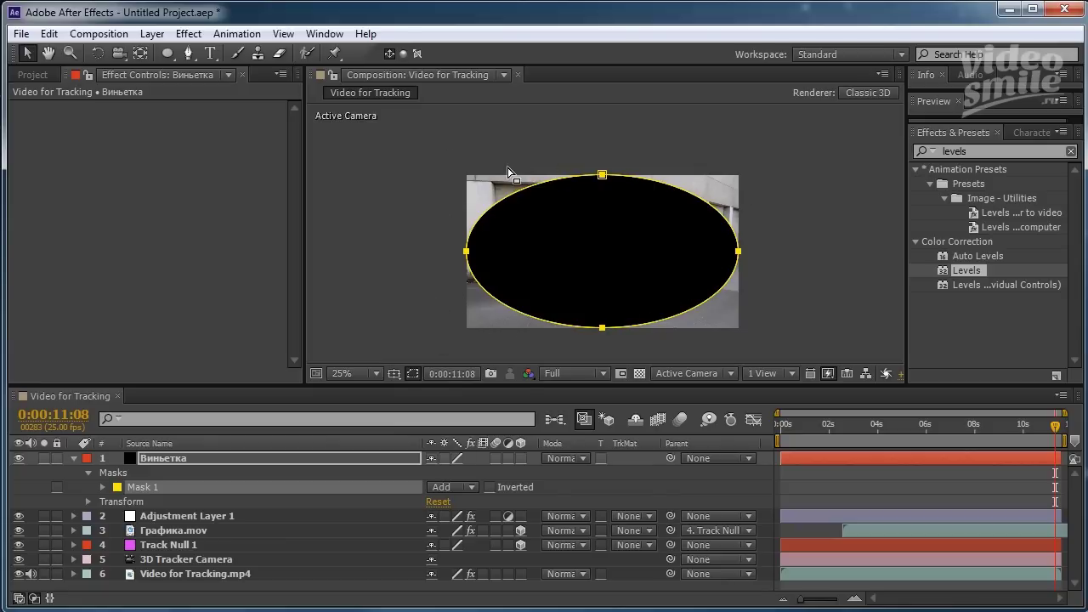
key(period)
drag(472, 313, 521, 230)
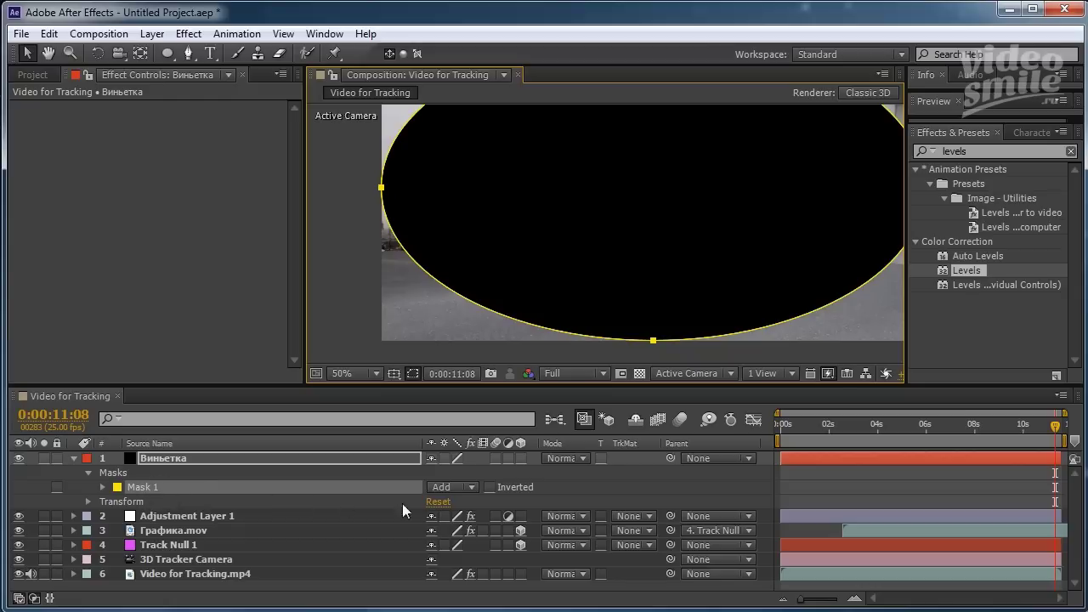
- Invert Mask 1 and raise its Mask Feather to 334 pixels
click(489, 487)
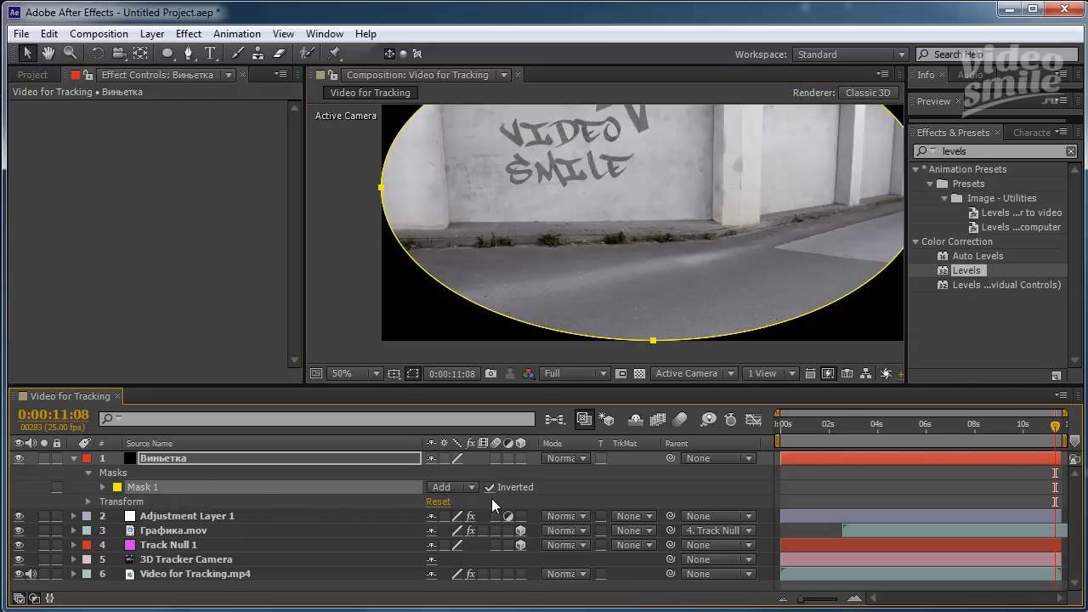
click(103, 487)
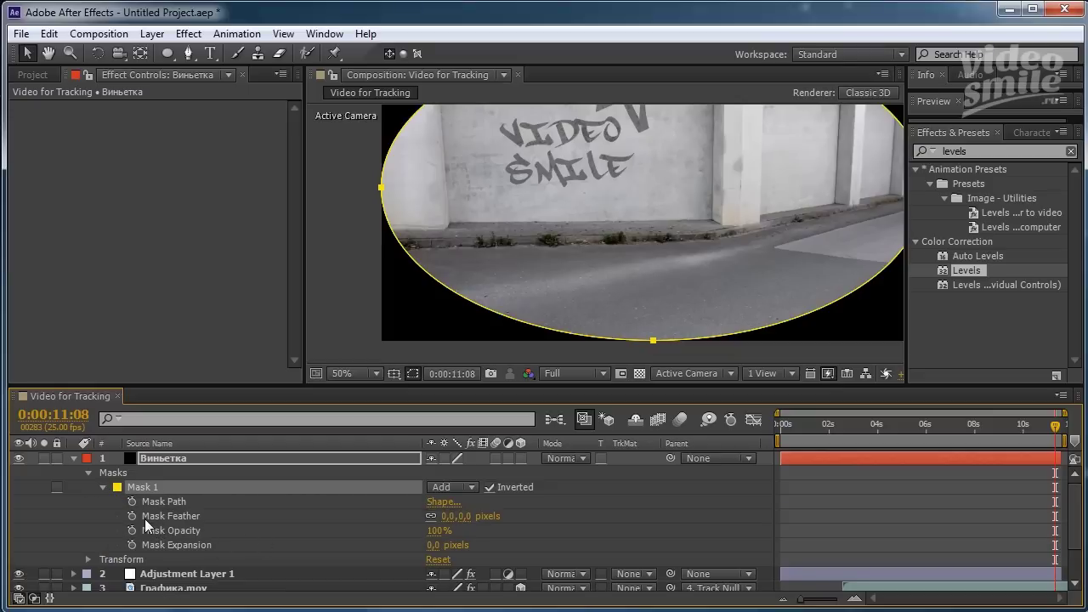
scroll(505, 243, down, 2)
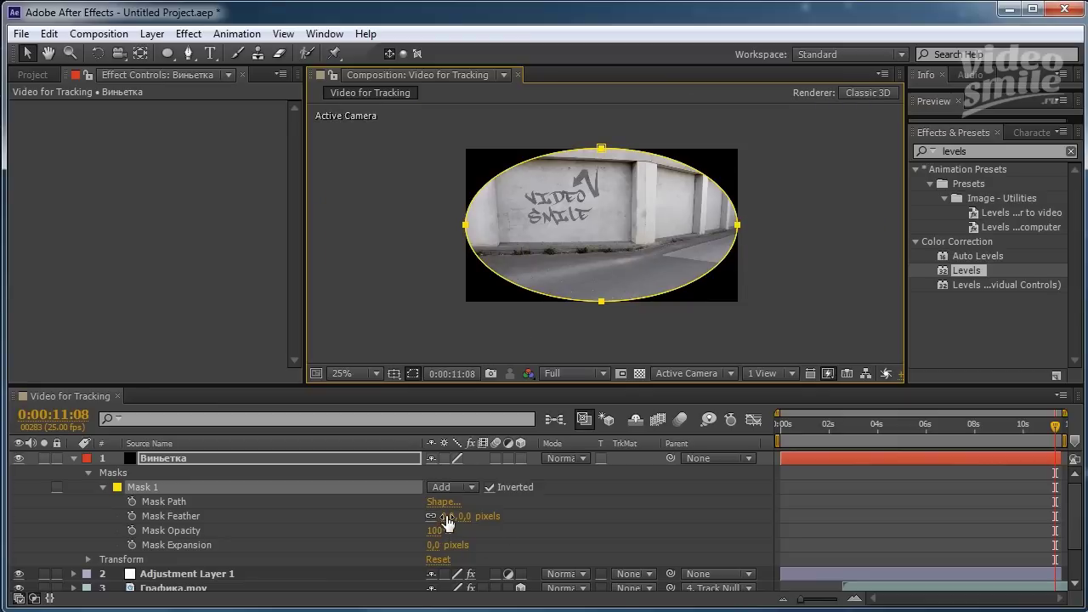
drag(448, 521, 713, 497)
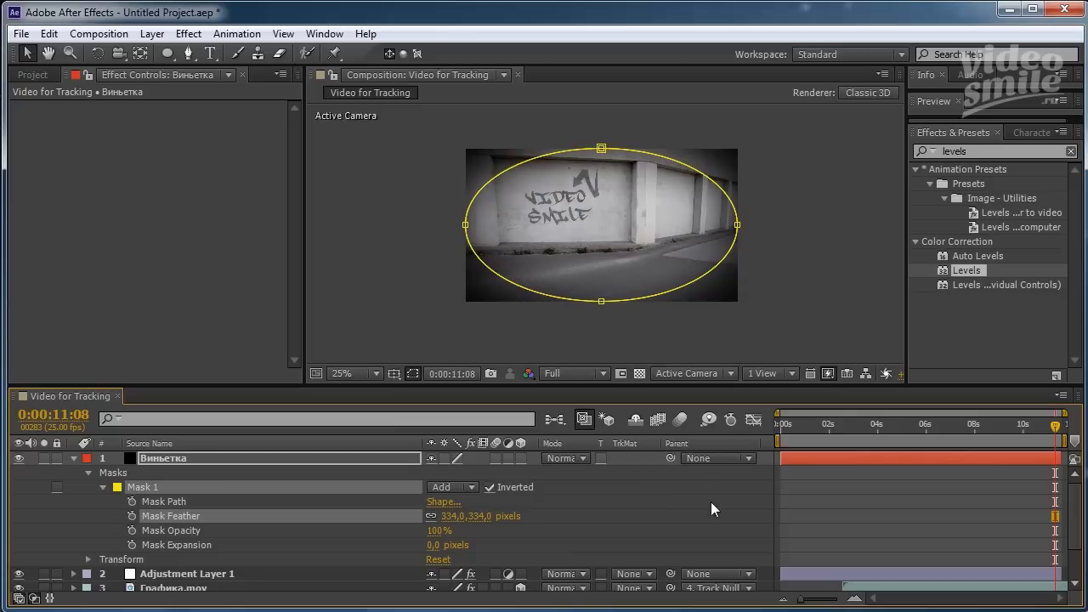
click(159, 456)
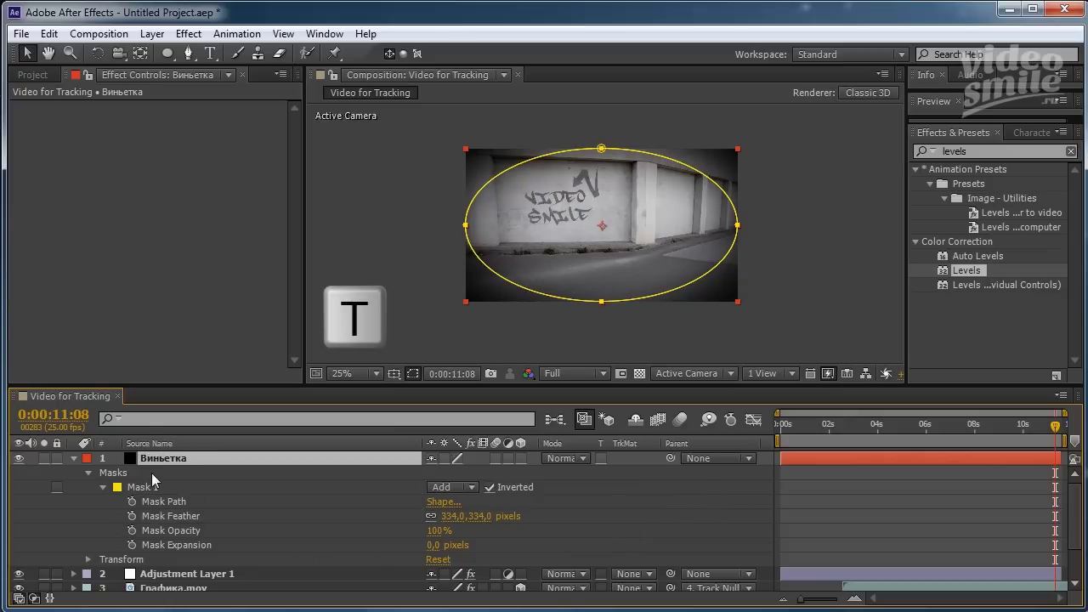
- Lower the Виньетка vignette layer's Opacity to 49% and deselect it to check the result
key(t)
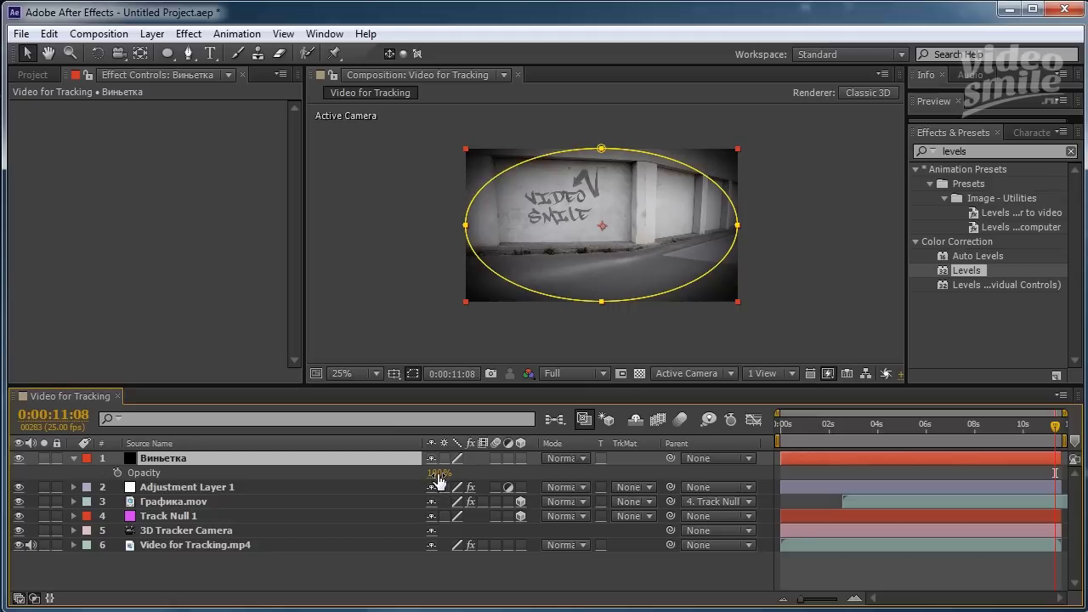
drag(434, 480, 396, 476)
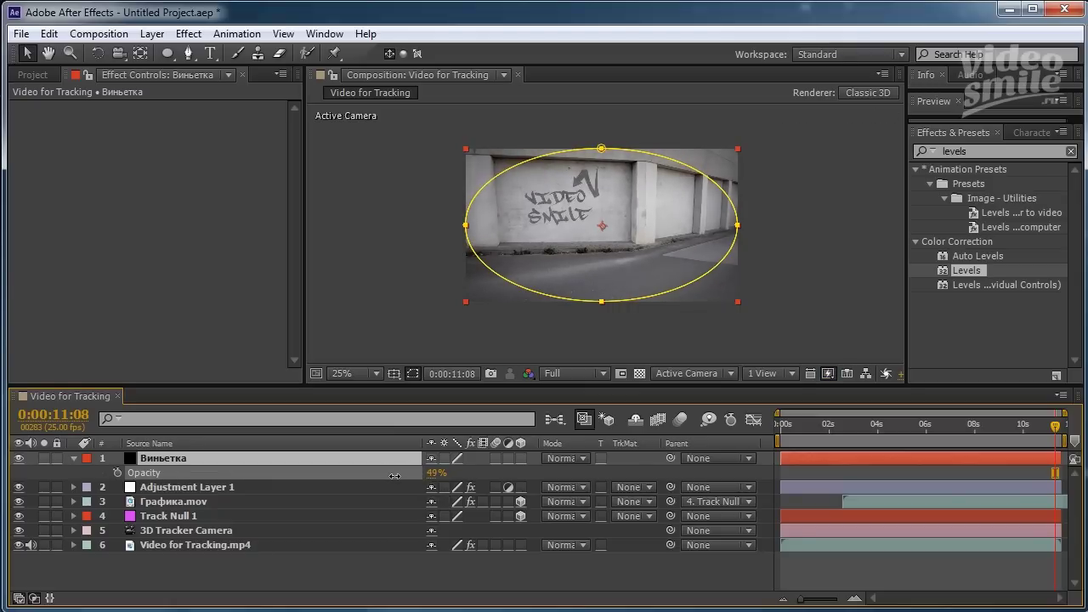
click(358, 248)
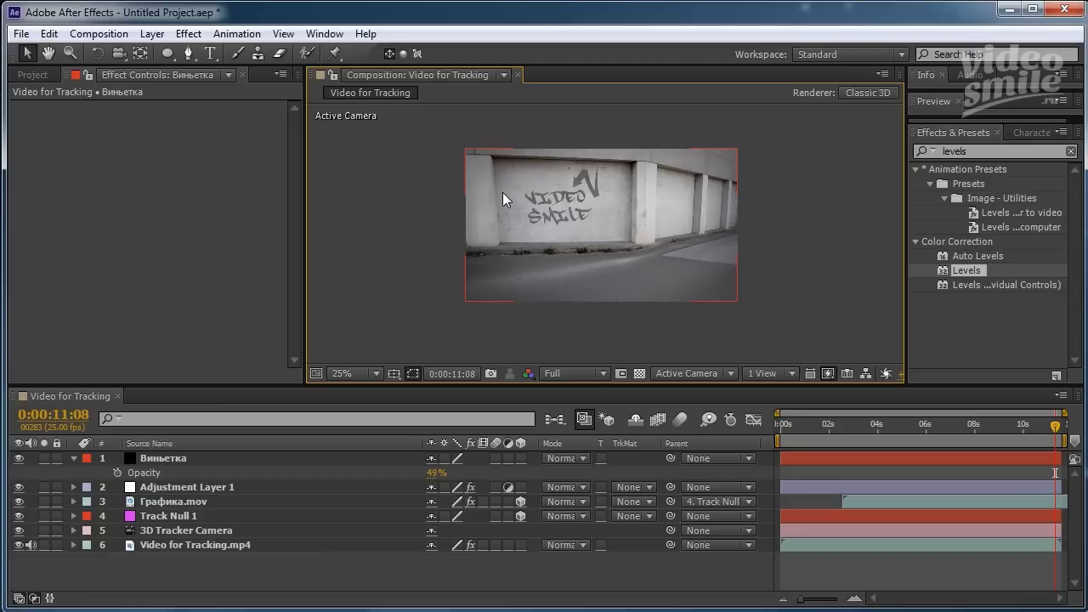
click(73, 458)
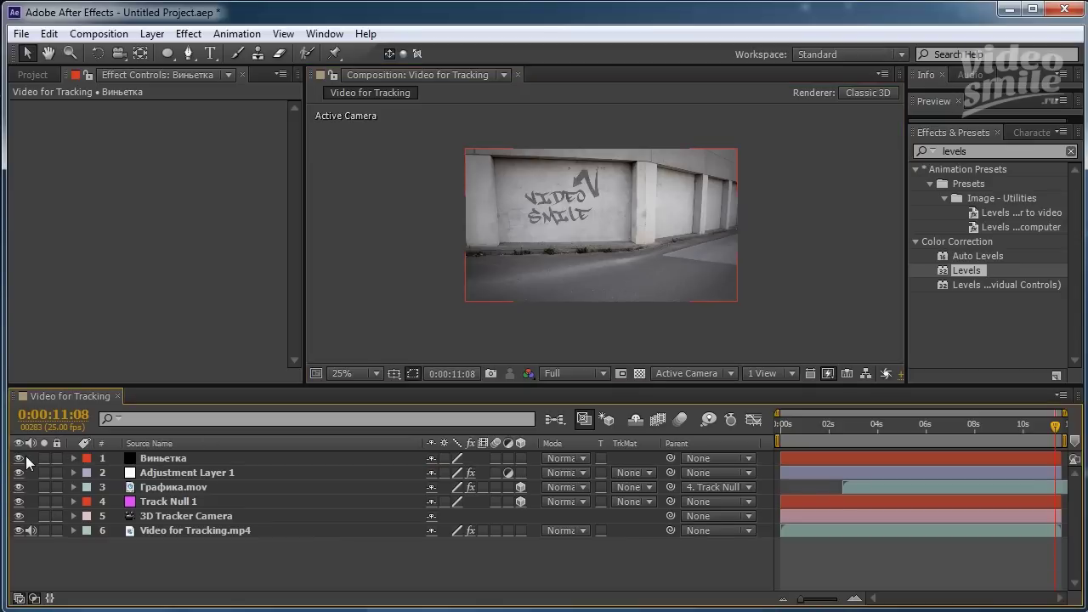
click(18, 458)
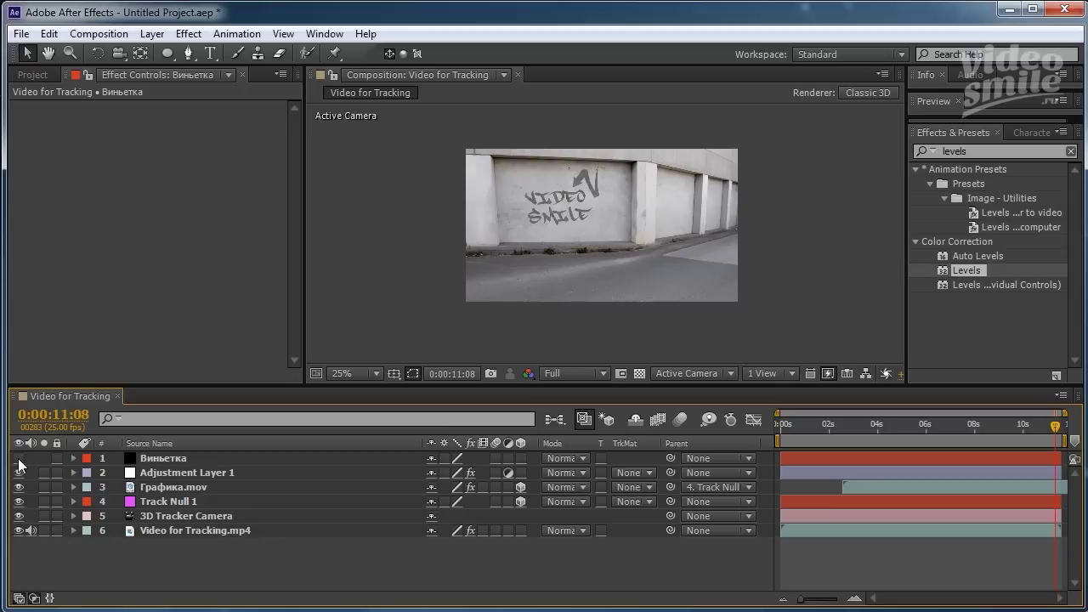
click(19, 460)
click(18, 459)
click(19, 459)
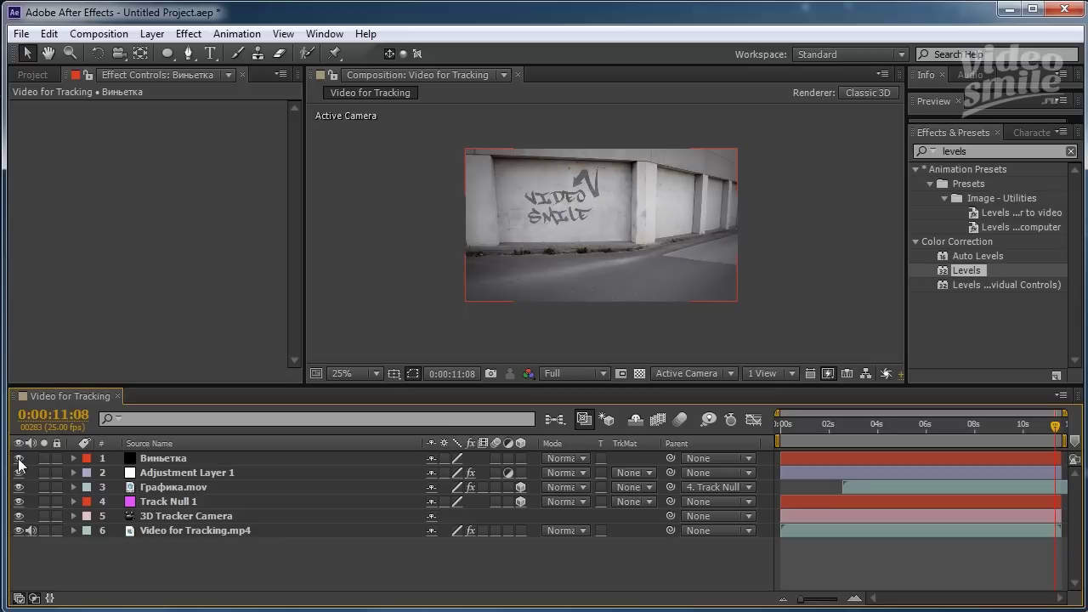
click(791, 427)
drag(790, 430, 751, 469)
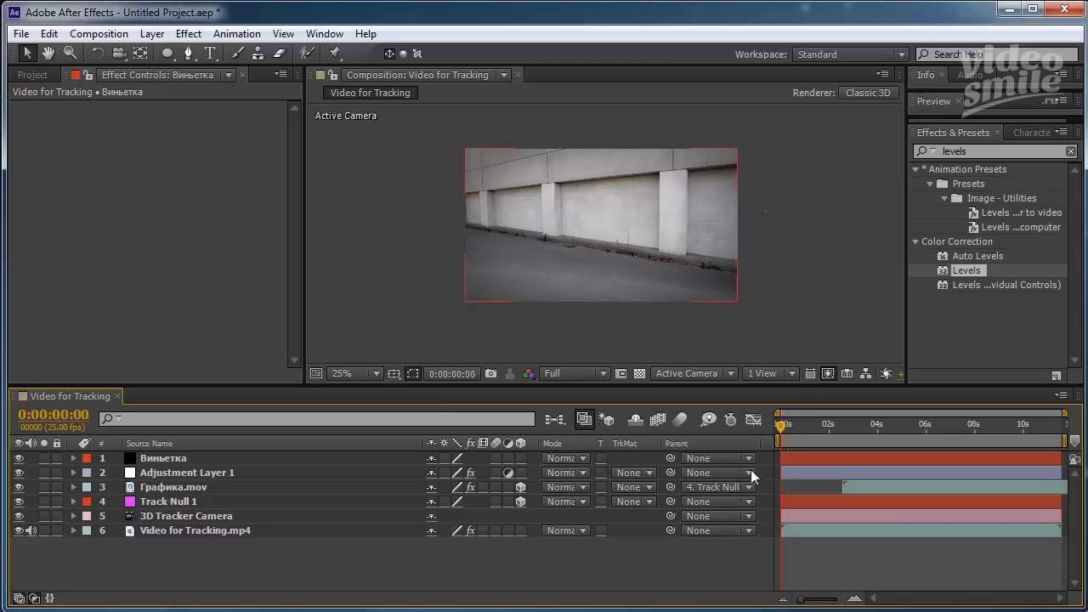
click(351, 373)
click(384, 394)
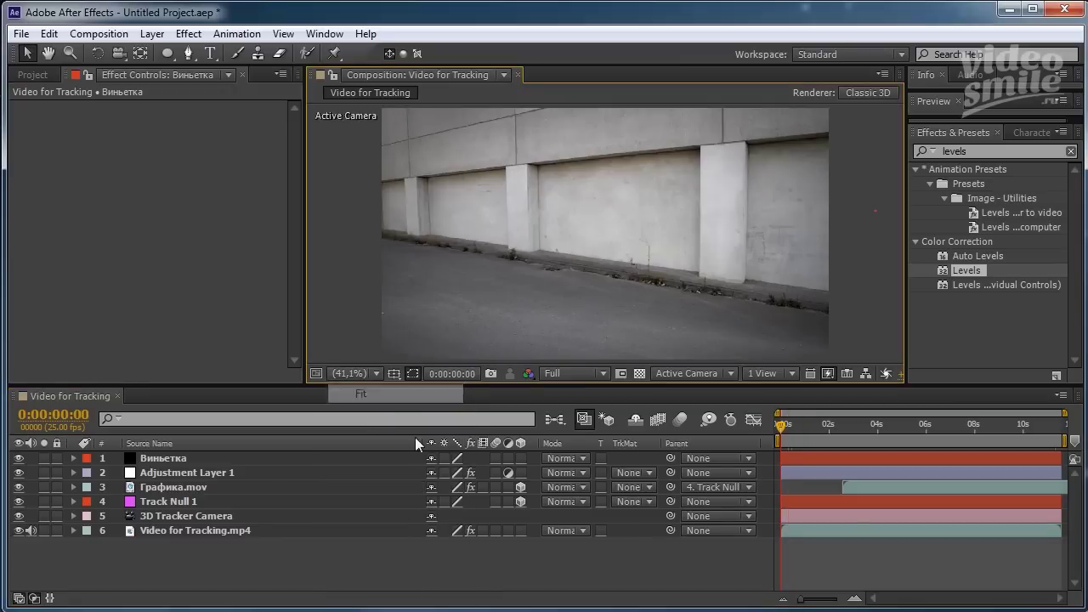
click(784, 424)
drag(787, 428, 1064, 425)
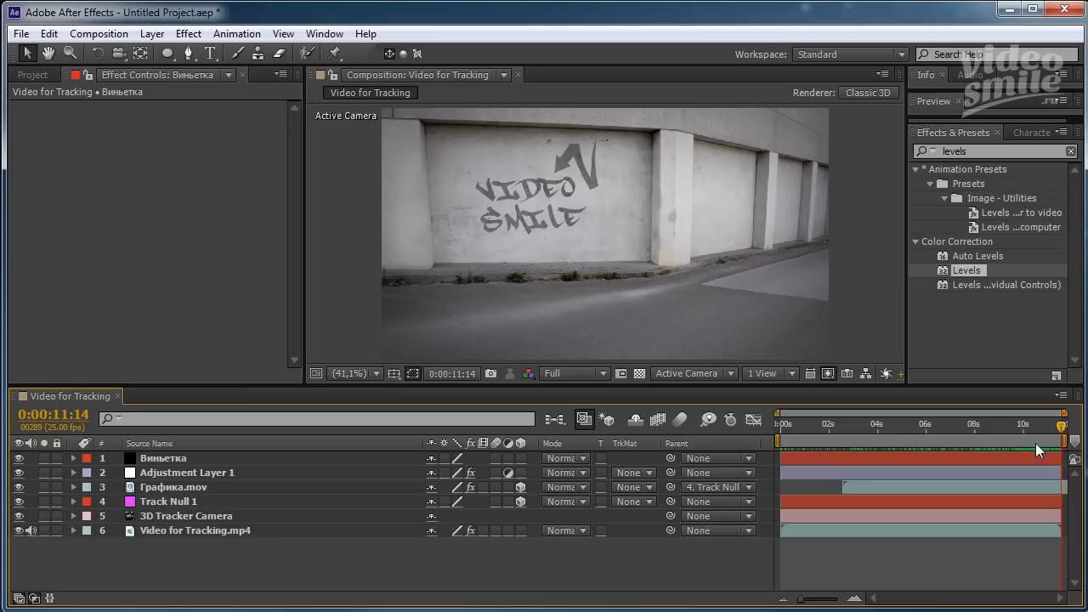
- Select the Video for Tracking.mp4 layer, then go to the videosmile.ru home page in Chrome
click(181, 533)
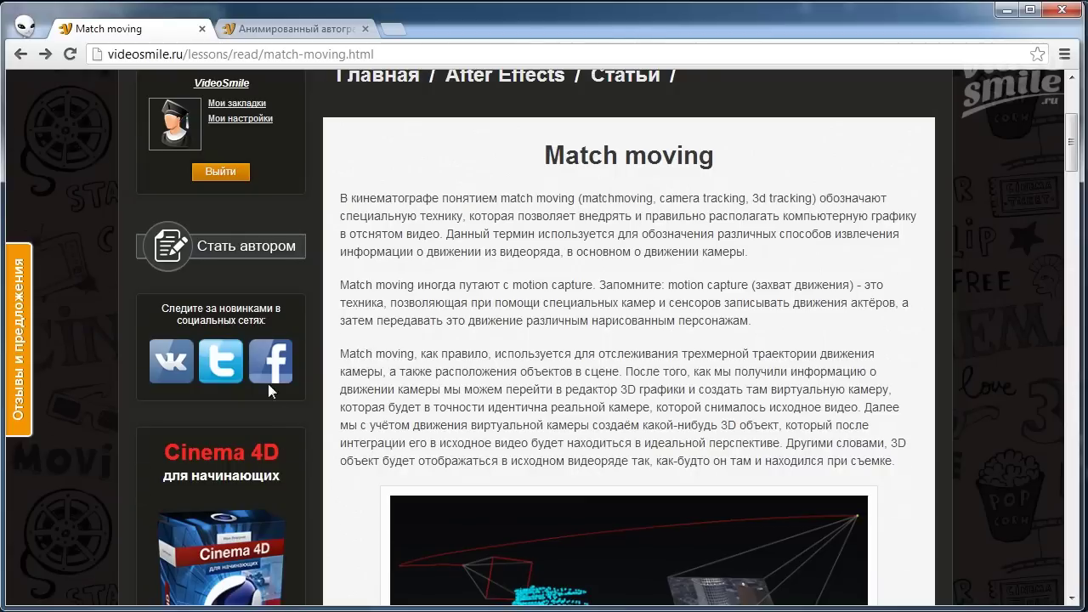
scroll(268, 383, up, 3)
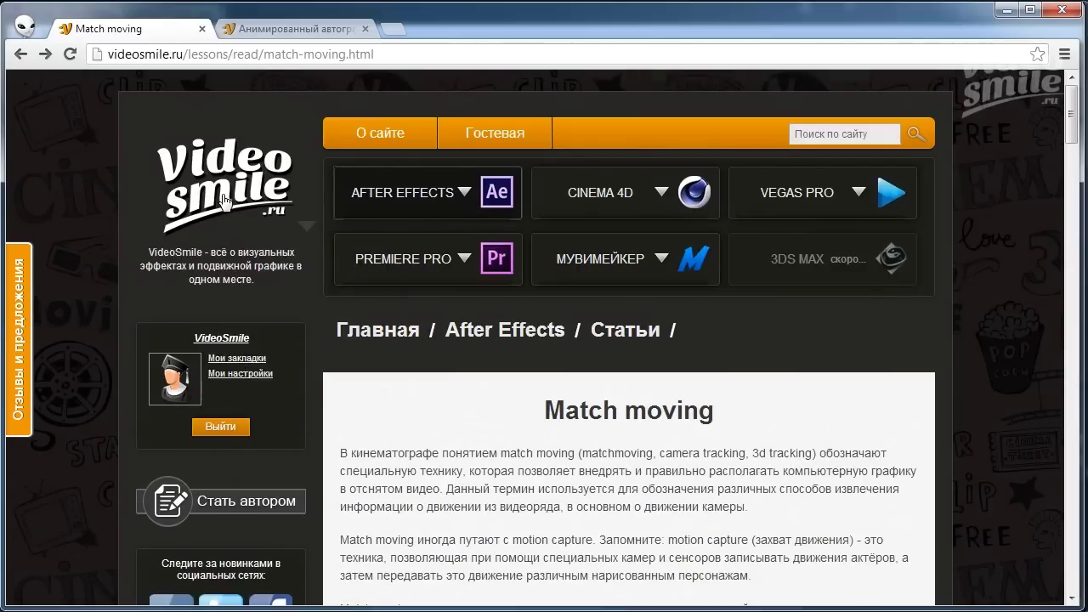
click(222, 202)
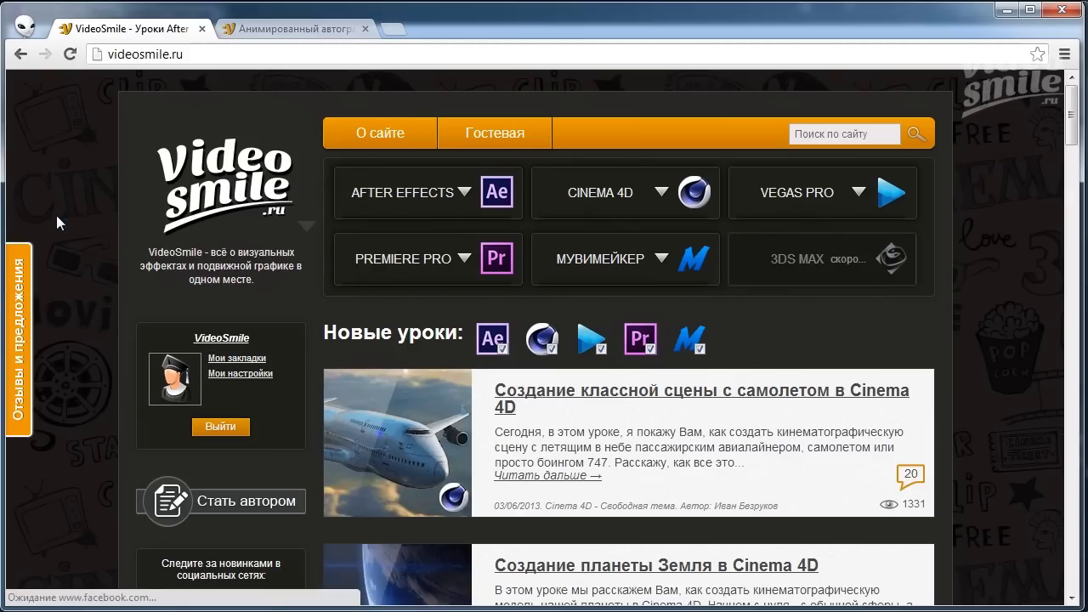